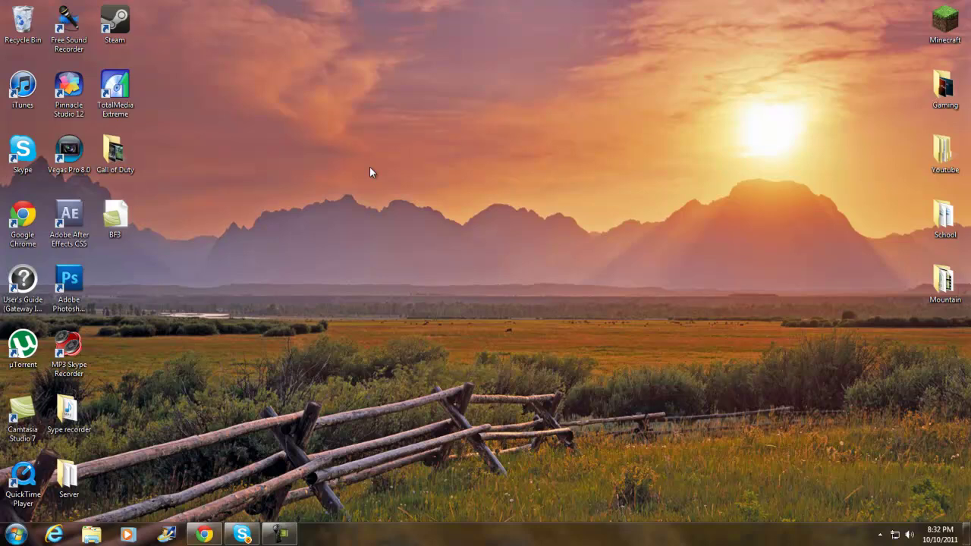
Switch to Chrome and look through the preview and release details of the Single Player Commands forum topic.
click(216, 529)
scroll(276, 296, down, 5)
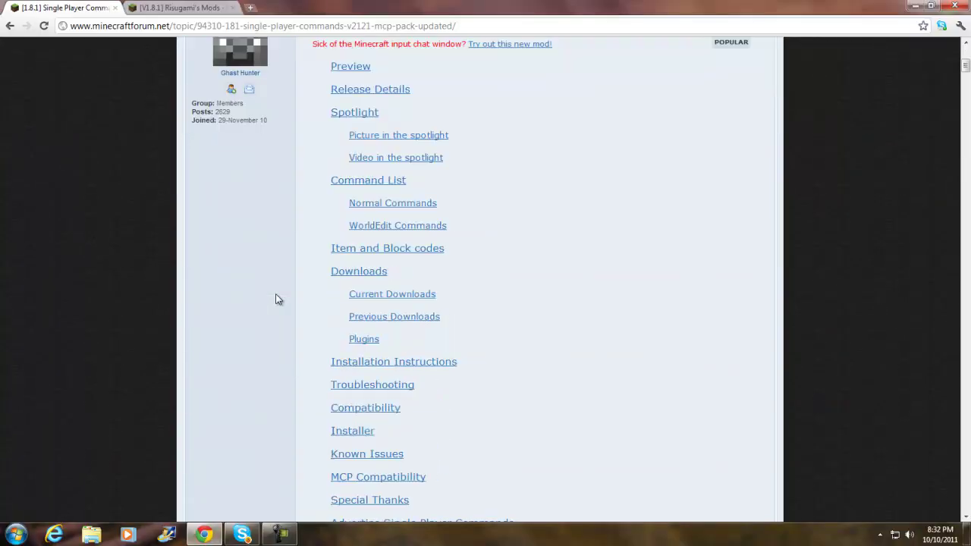
scroll(275, 299, down, 6)
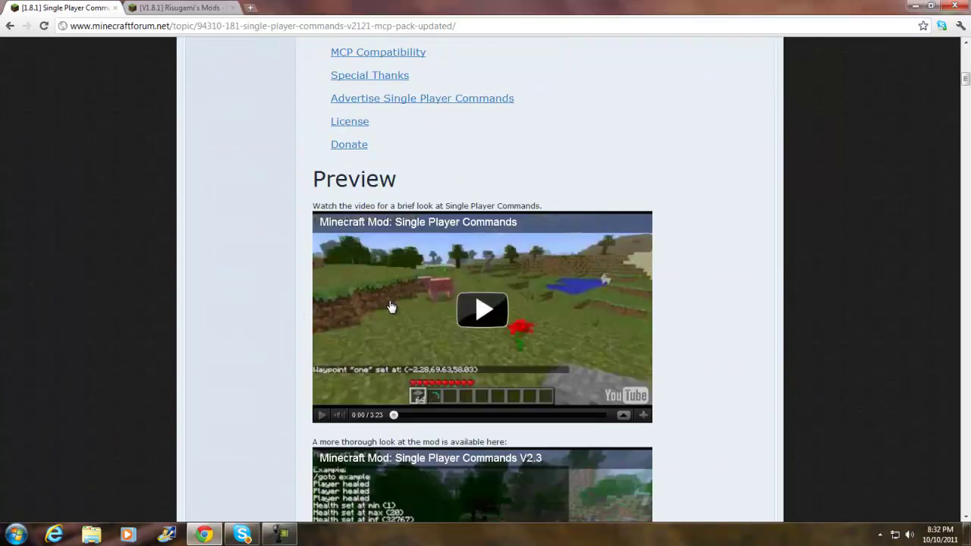
scroll(392, 307, down, 6)
scroll(433, 344, down, 5)
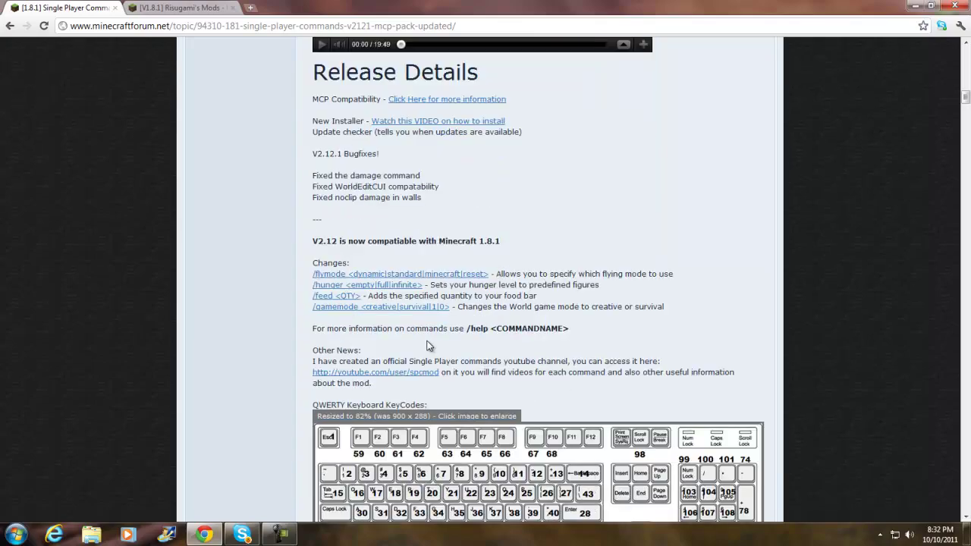
scroll(425, 349, up, 5)
scroll(407, 354, down, 20)
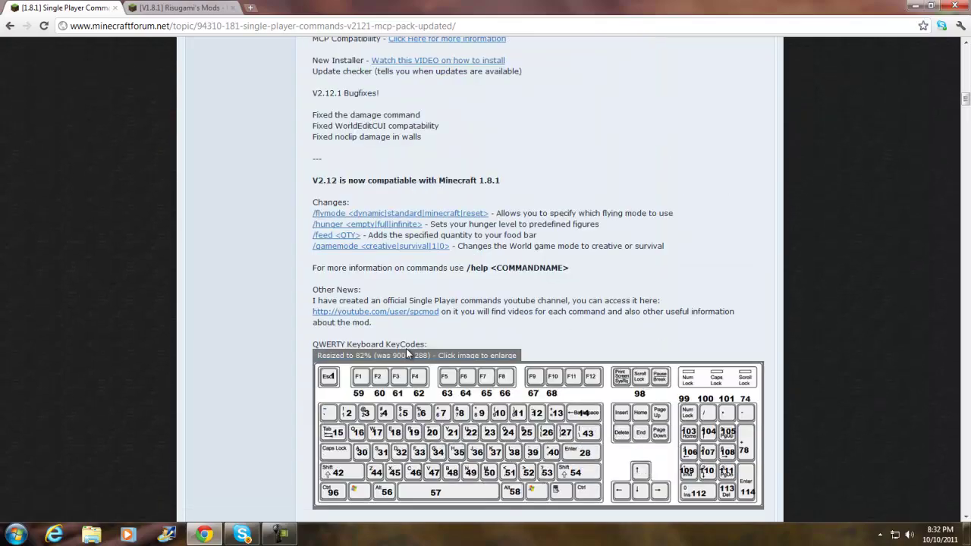
Read through the Normal Commands list of the Single Player Commands mod, then return to the start of the topic.
scroll(408, 354, down, 8)
scroll(340, 175, down, 1)
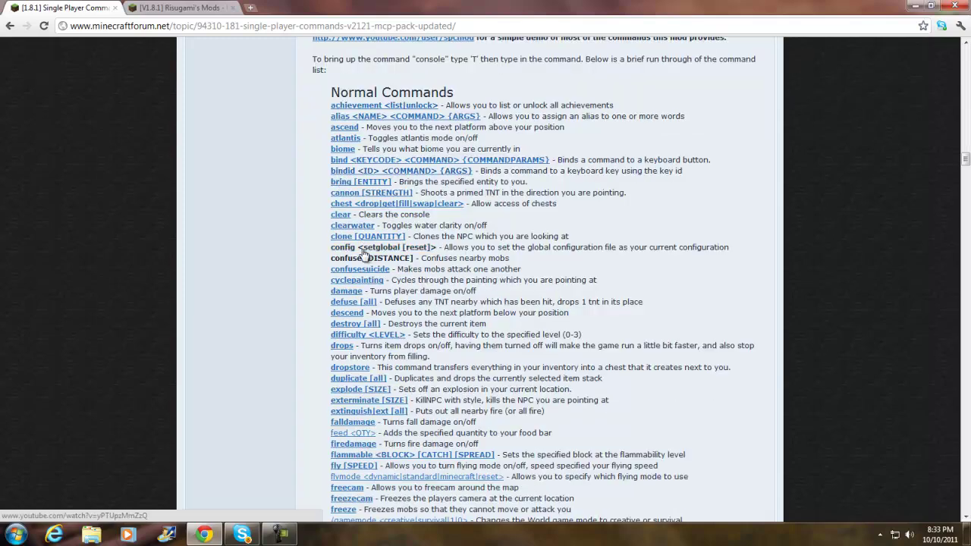
scroll(385, 220, down, 1)
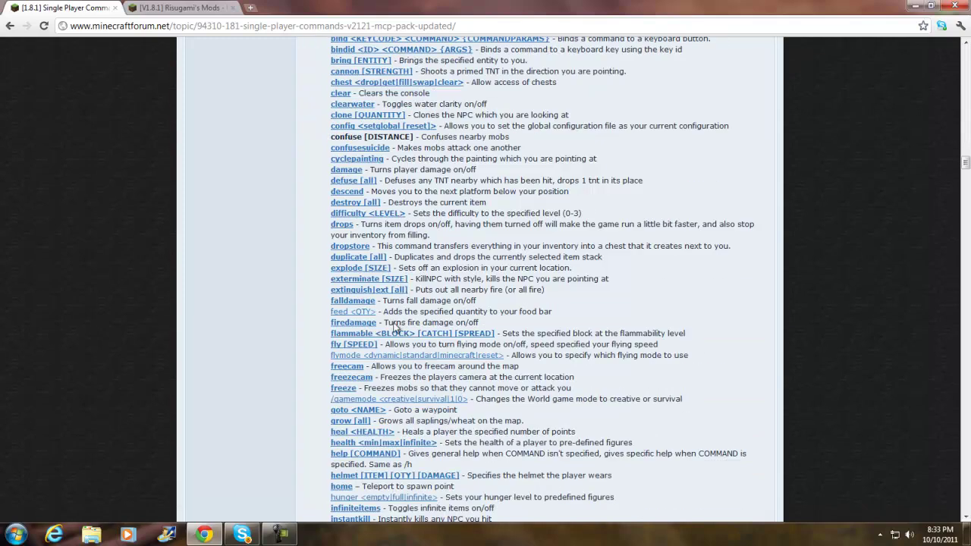
scroll(346, 307, down, 1)
scroll(347, 308, down, 1)
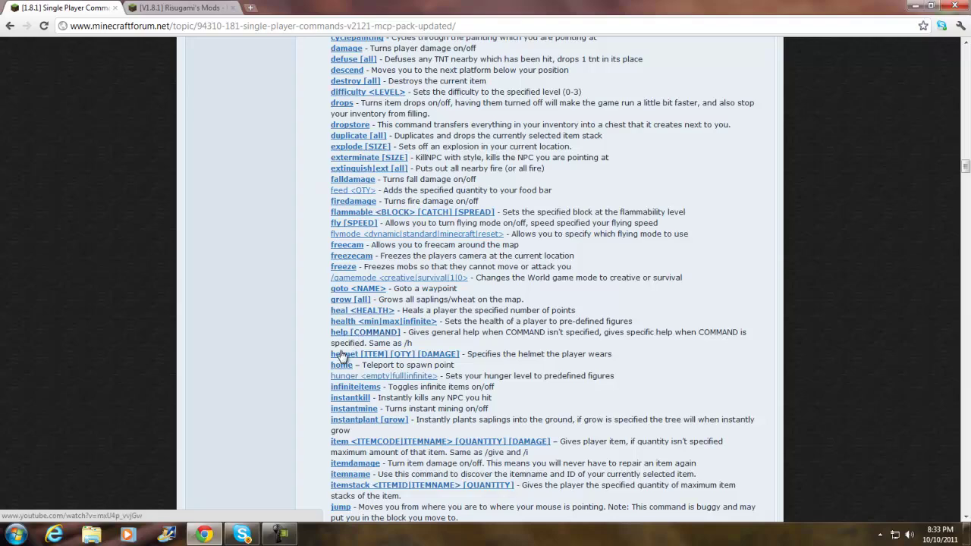
scroll(345, 361, down, 2)
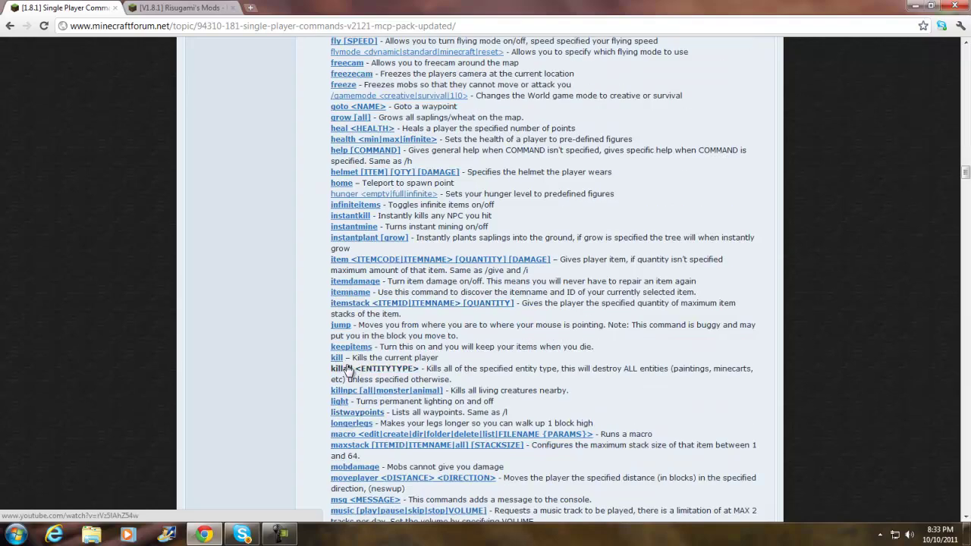
scroll(346, 361, down, 1)
scroll(347, 366, down, 2)
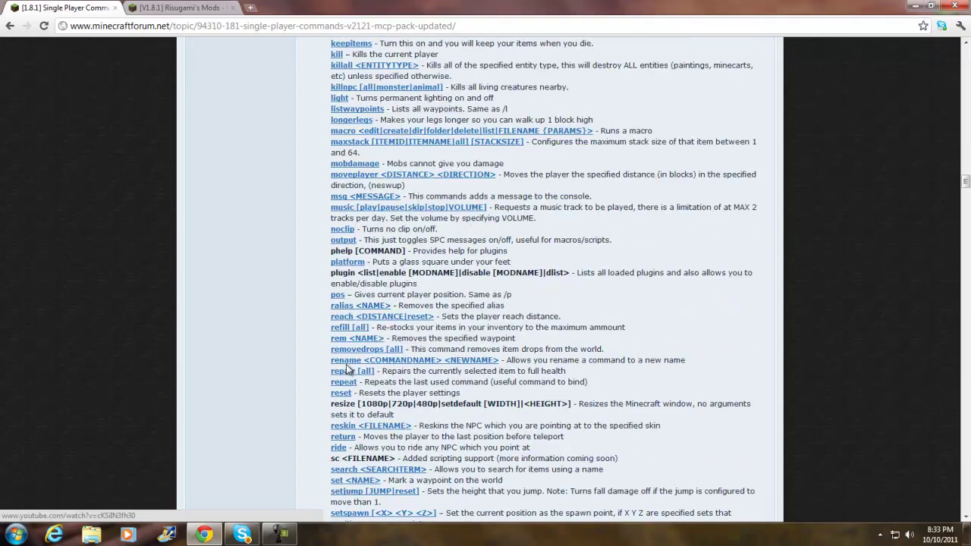
scroll(348, 369, down, 2)
scroll(348, 370, up, 2)
scroll(842, 134, up, 3)
drag(965, 179, 966, 59)
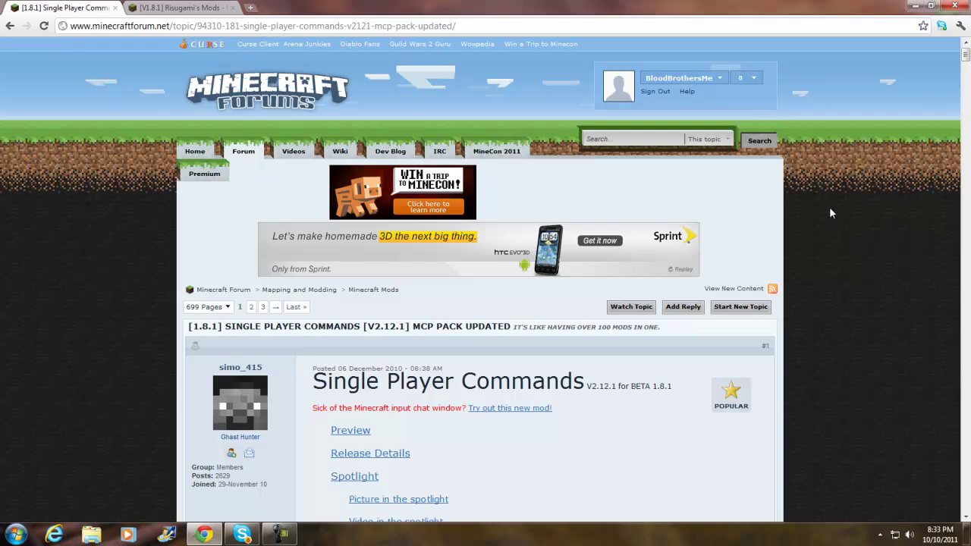
Download Single Player Commands V2.12.1 [1.8.1 BETA] through the preferred link under Classic Download.
scroll(460, 358, down, 1)
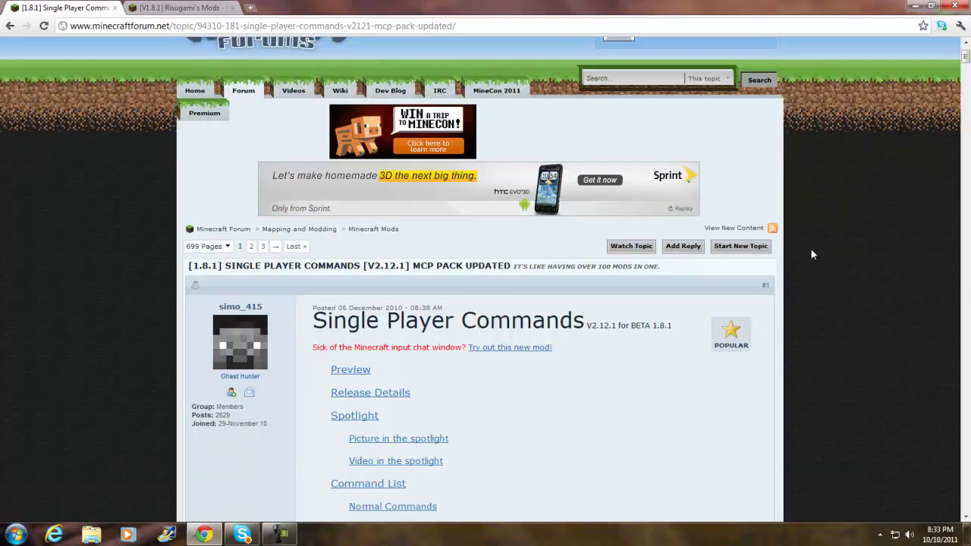
scroll(810, 251, down, 20)
scroll(811, 254, down, 20)
scroll(811, 254, down, 20)
scroll(811, 255, down, 10)
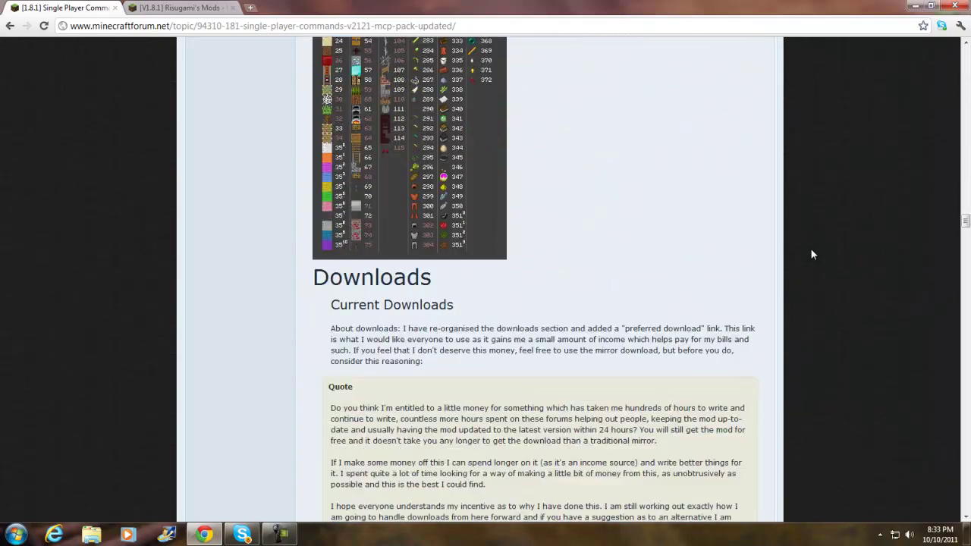
scroll(810, 255, down, 7)
scroll(811, 255, up, 2)
scroll(810, 253, up, 1)
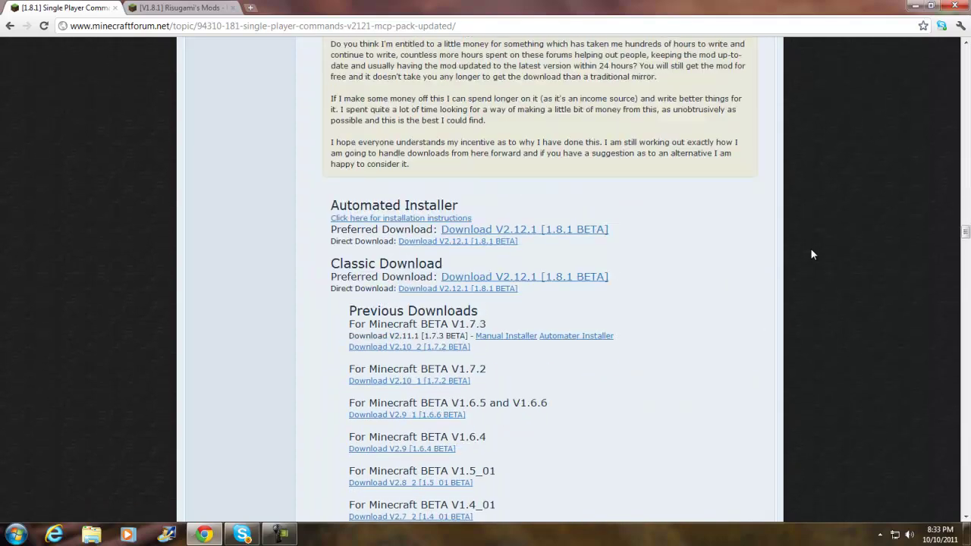
scroll(698, 246, up, 4)
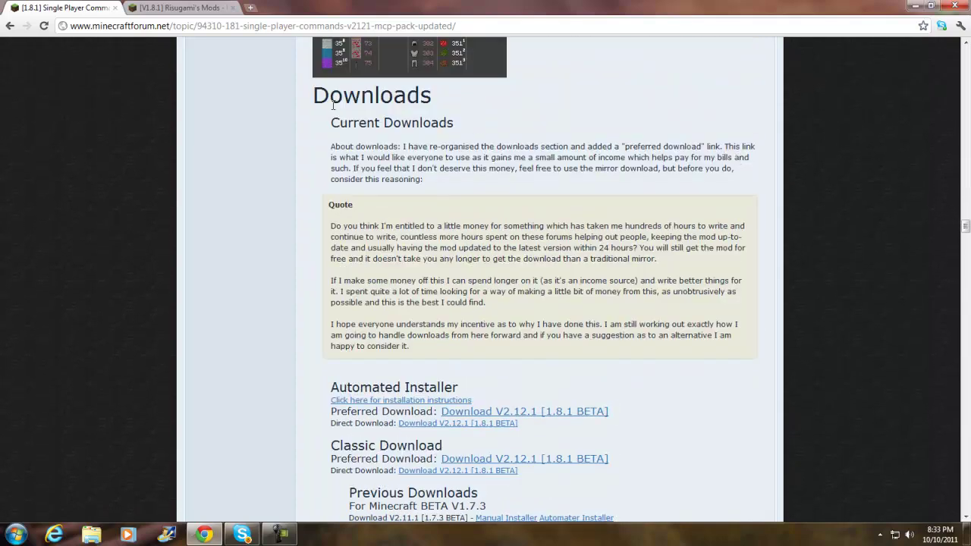
scroll(394, 174, down, 1)
scroll(489, 269, down, 1)
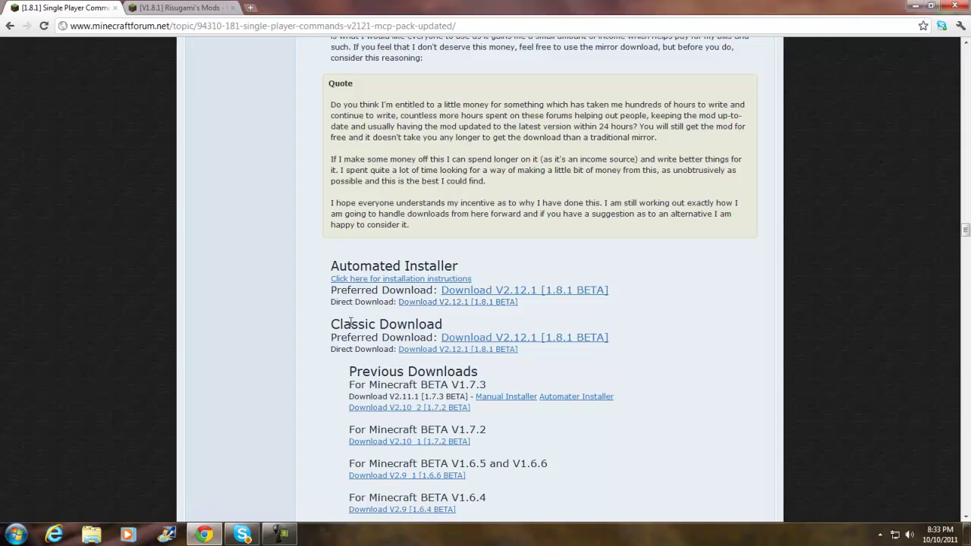
drag(329, 325, 365, 327)
scroll(365, 328, down, 2)
click(337, 257)
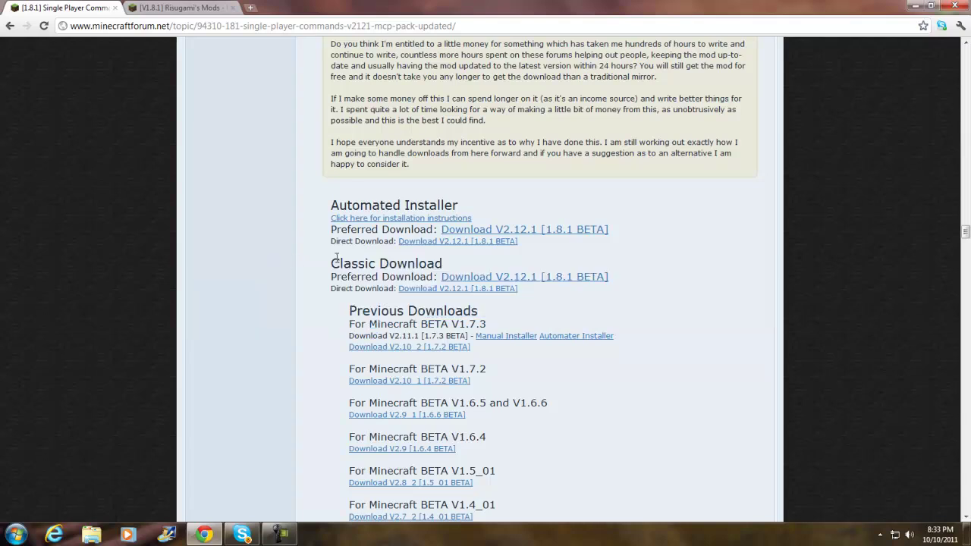
click(466, 283)
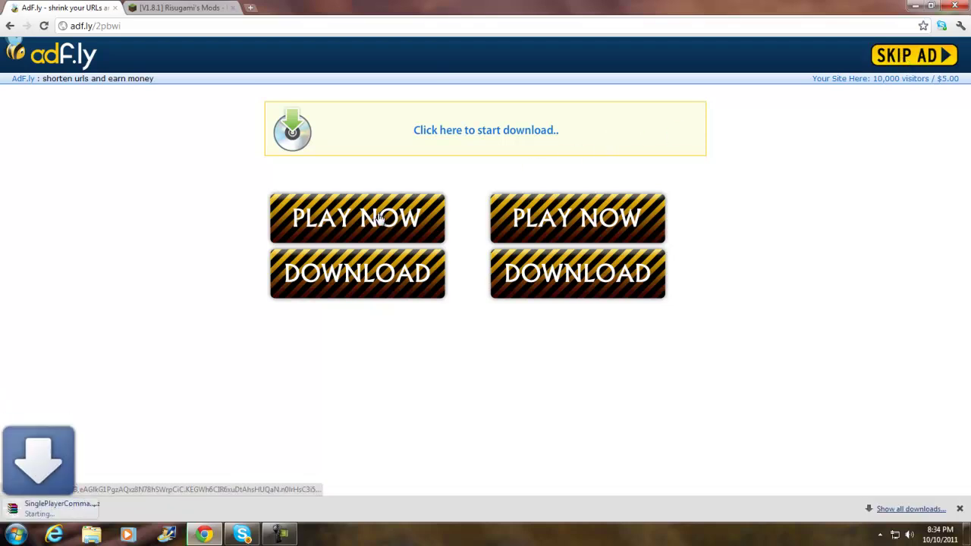
Download ModLoader Beta 1.8.1 through its direct link in the Risugami's Mods forum topic.
click(162, 6)
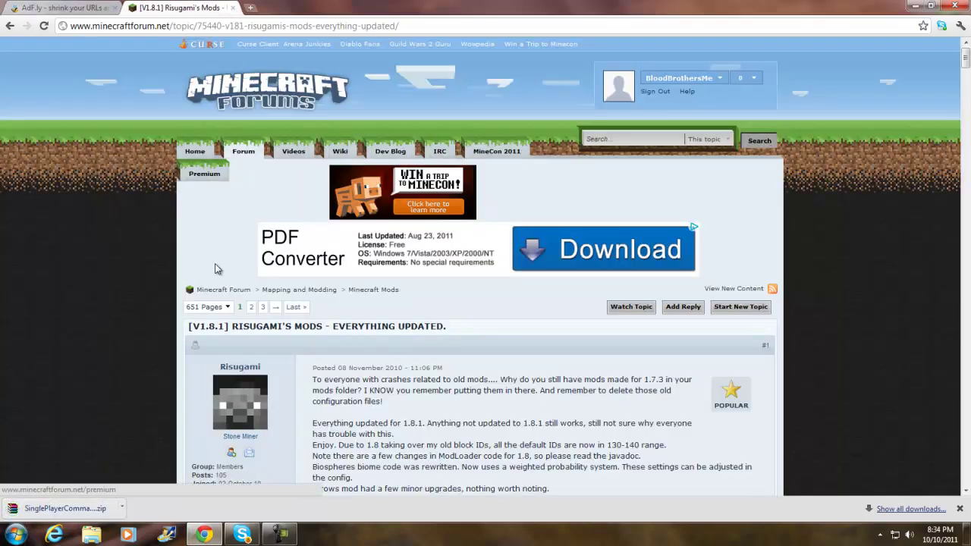
scroll(204, 353, down, 1)
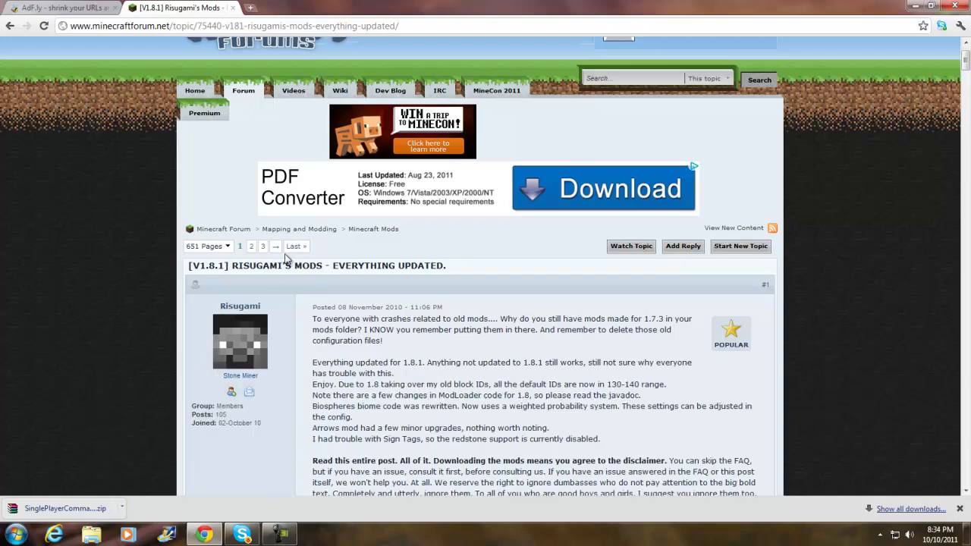
scroll(277, 259, up, 1)
scroll(114, 211, down, 3)
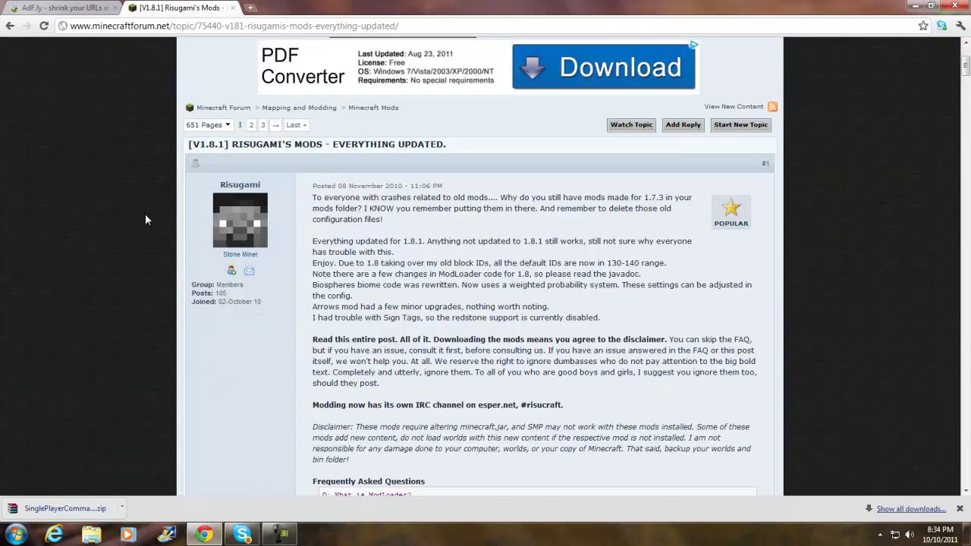
scroll(176, 293, down, 10)
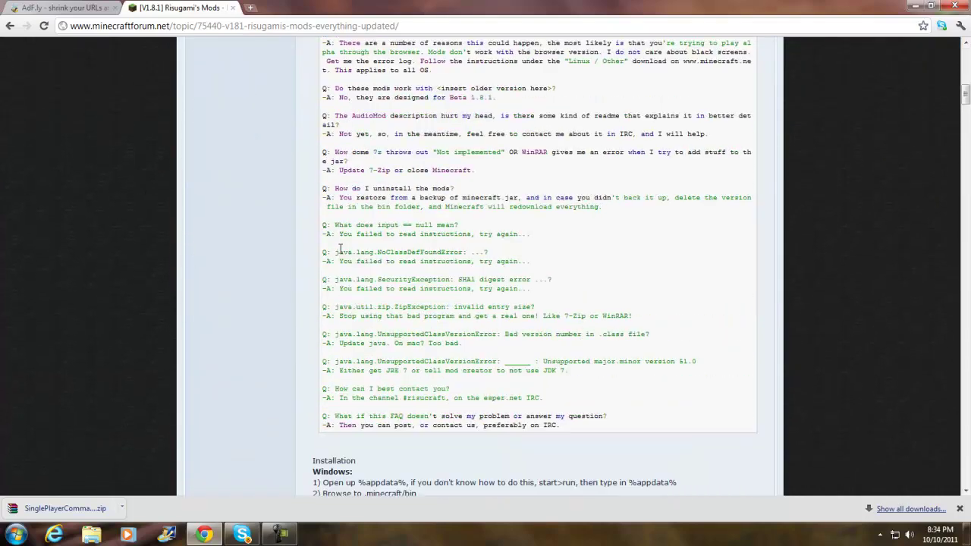
scroll(340, 251, down, 8)
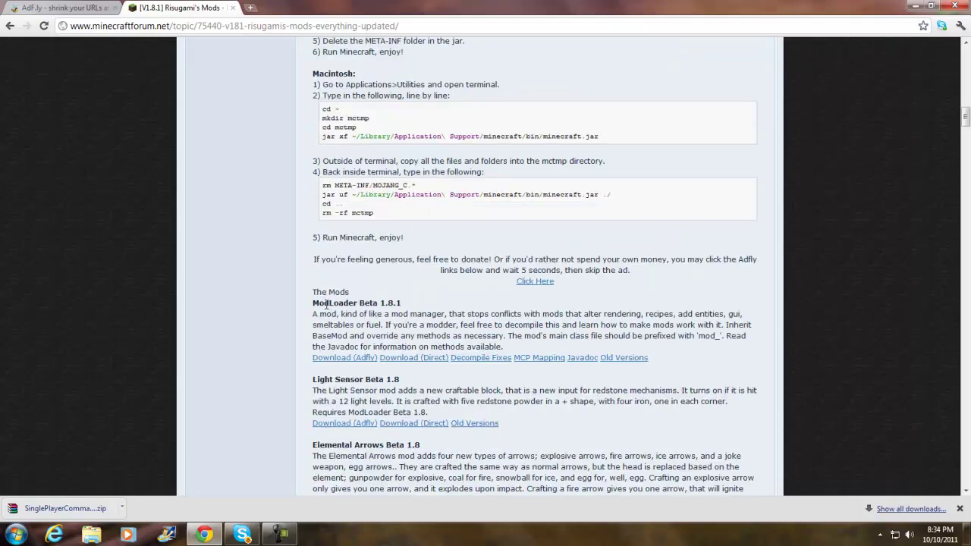
click(401, 362)
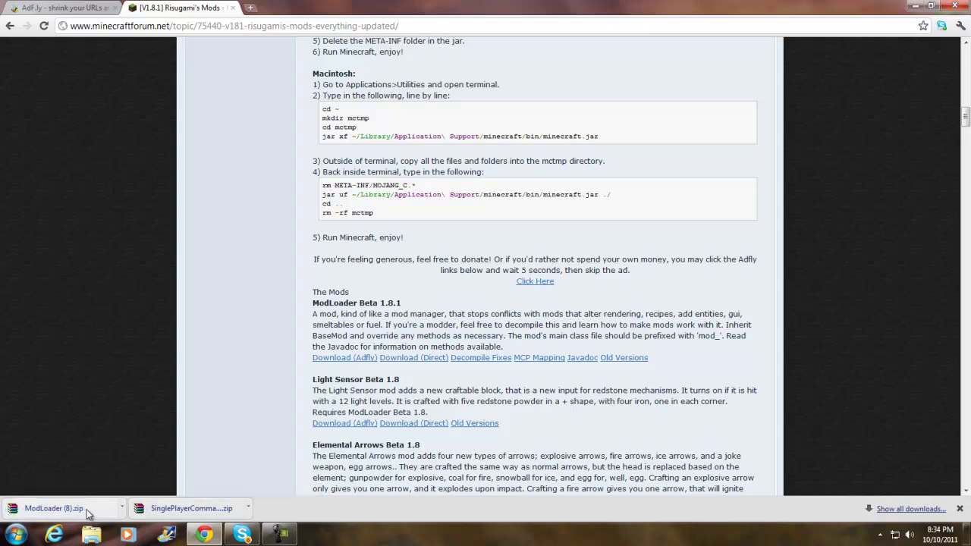
Open the downloaded mod archives in WinRAR, dismiss the licence reminder, and minimize the browser and both archive windows.
click(182, 508)
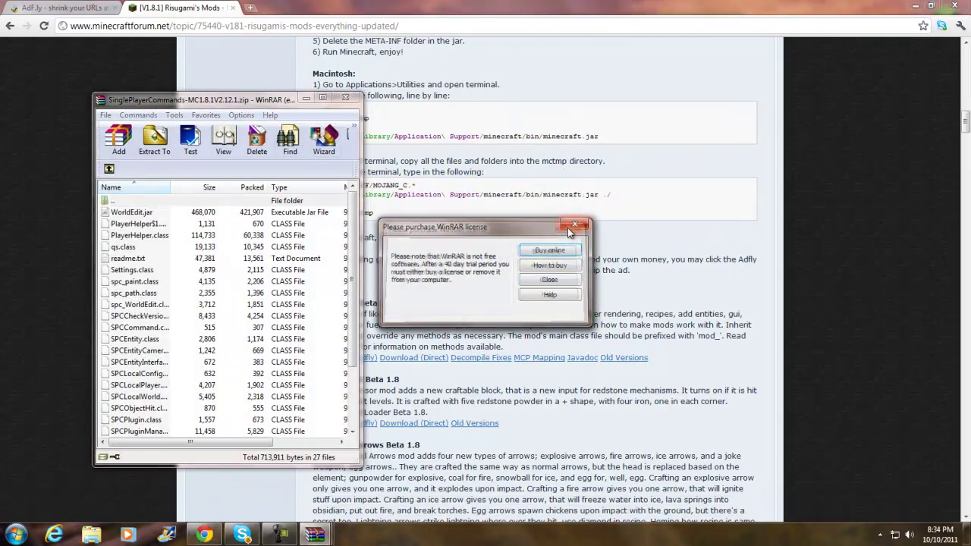
click(575, 225)
click(915, 5)
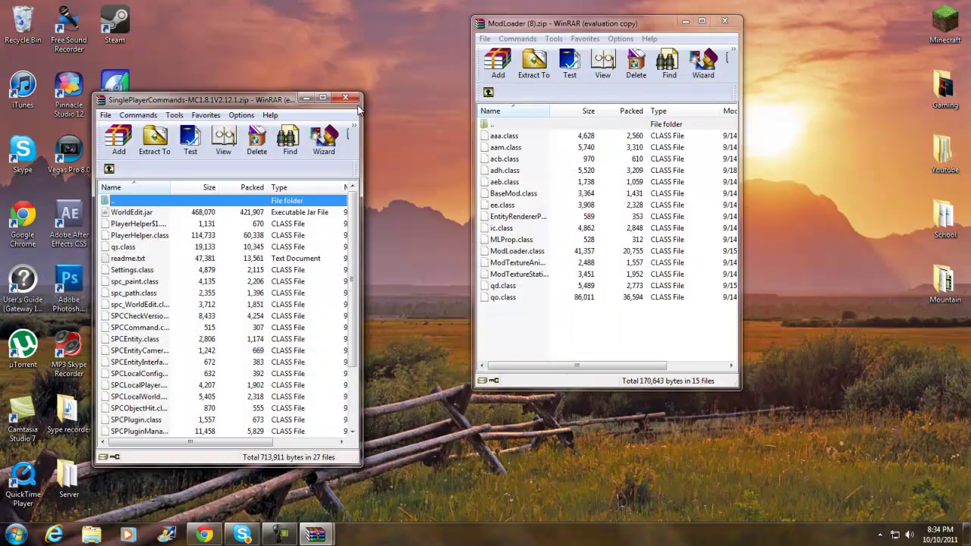
click(306, 99)
click(684, 23)
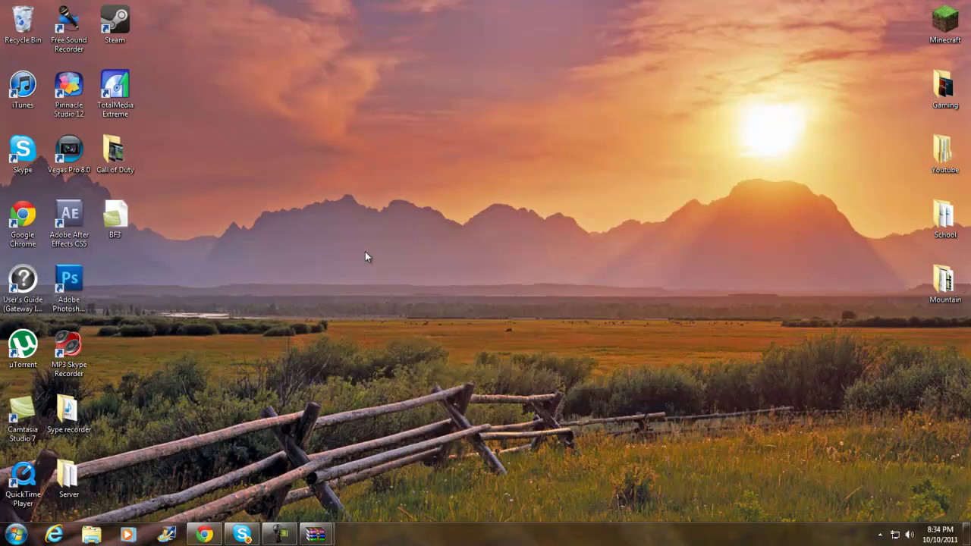
Create a new desktop folder named Bk.
right_click(377, 228)
mouse_move(483, 359)
click(536, 360)
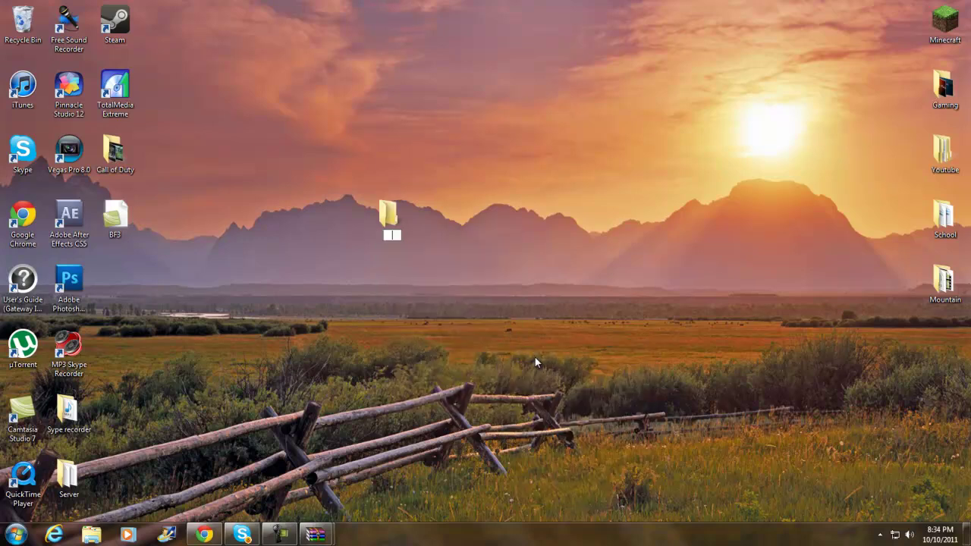
key(Return)
Open the %appdata% location in a smaller window beside the Bk folder and go into the .minecraft folder.
click(15, 534)
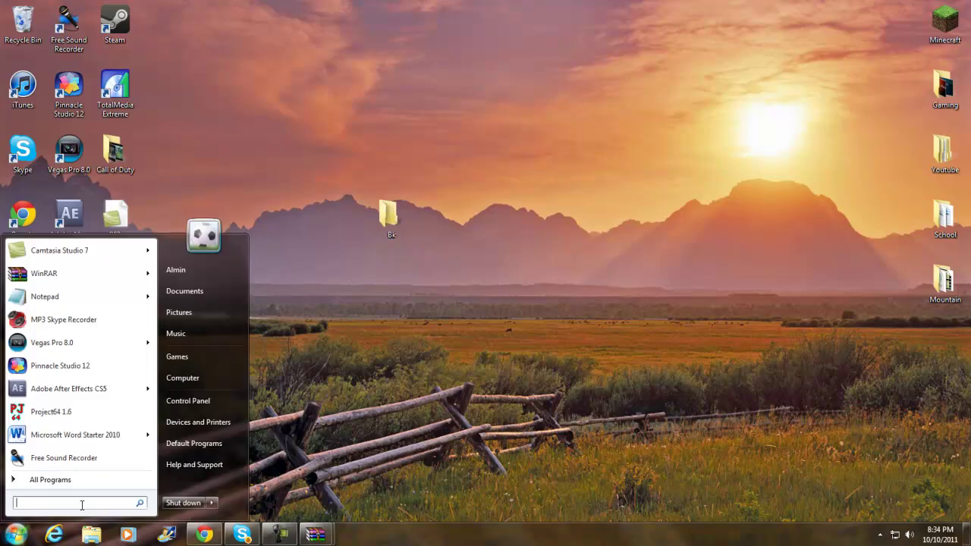
text(%appd)
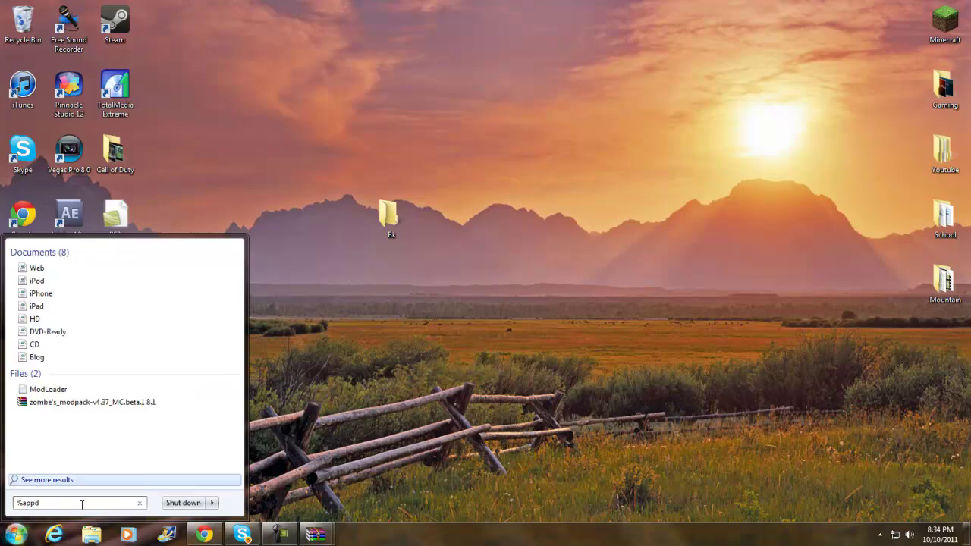
text(ata%)
key(Return)
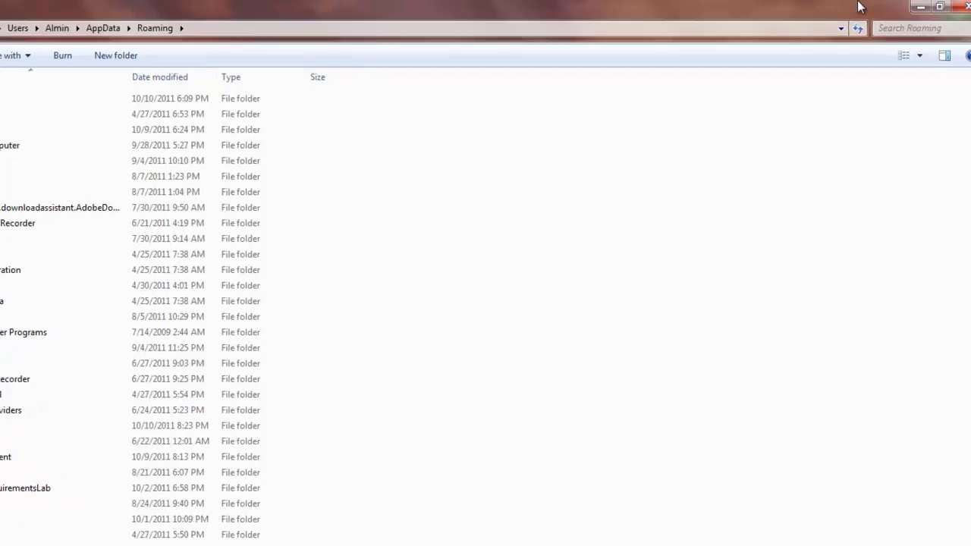
click(939, 6)
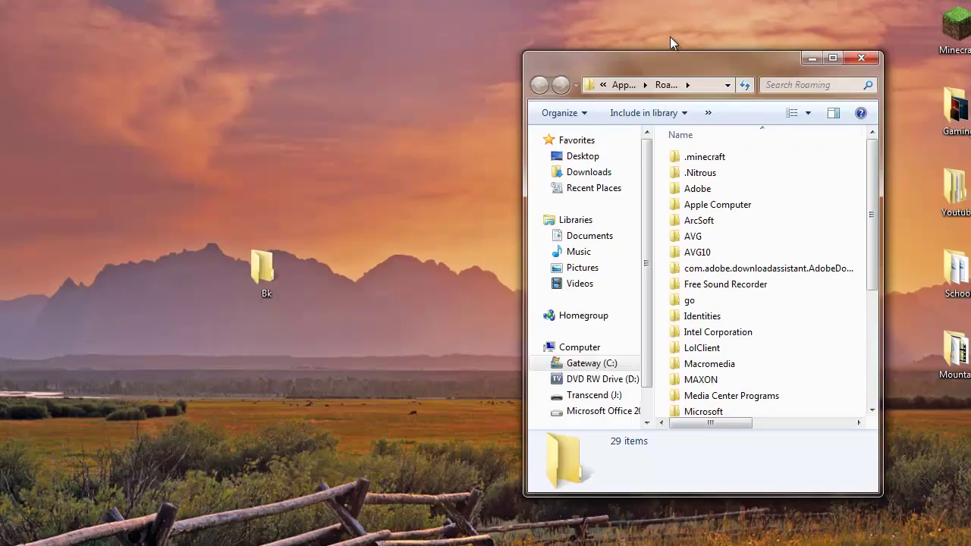
drag(662, 51, 513, 55)
click(537, 157)
double_click(537, 157)
Copy all files and folders from .minecraft into the Bk folder on the desktop.
drag(569, 343, 559, 159)
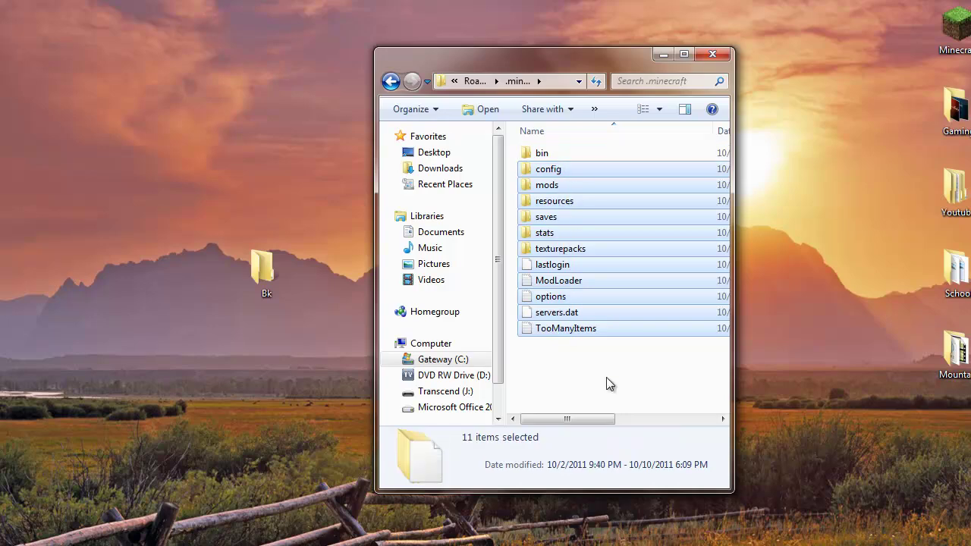
drag(606, 377, 578, 160)
right_click(578, 206)
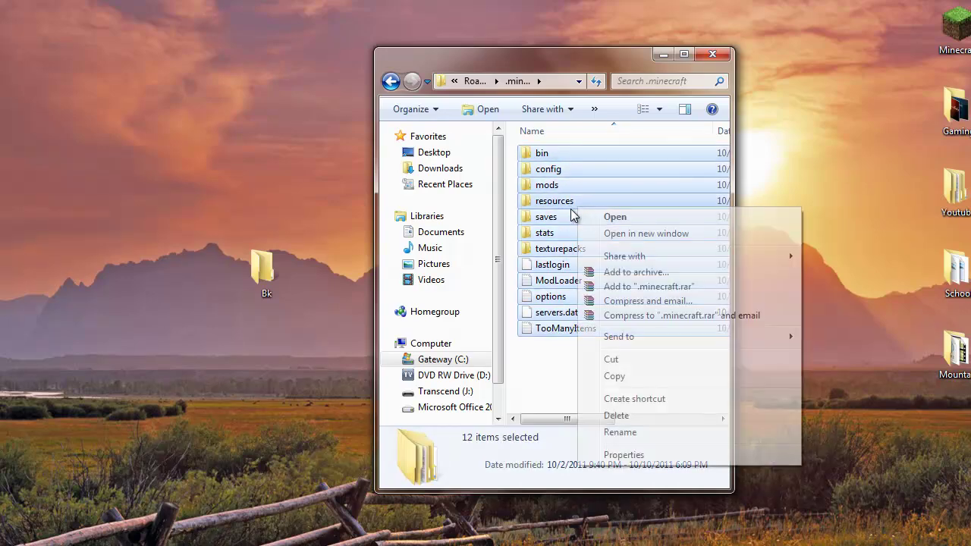
click(620, 379)
double_click(263, 272)
right_click(621, 229)
click(648, 333)
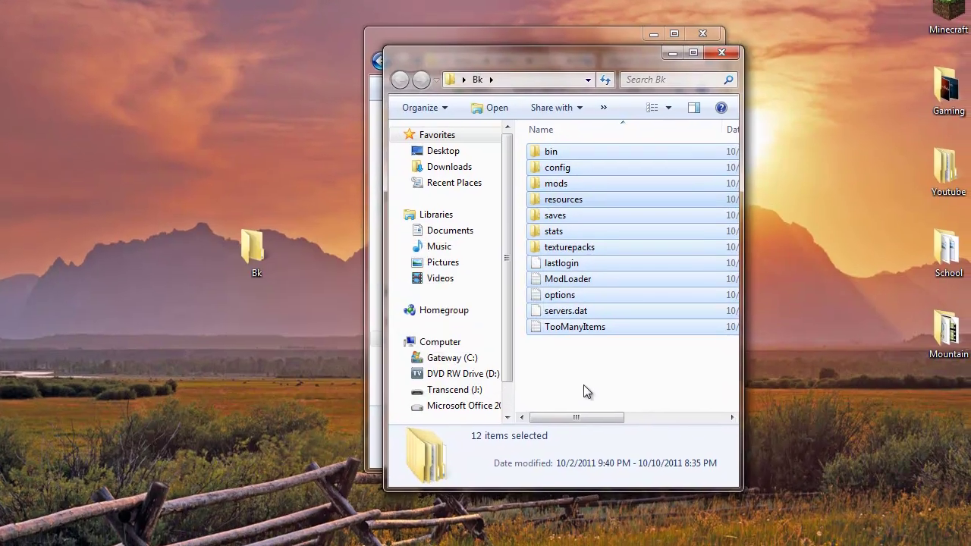
click(601, 403)
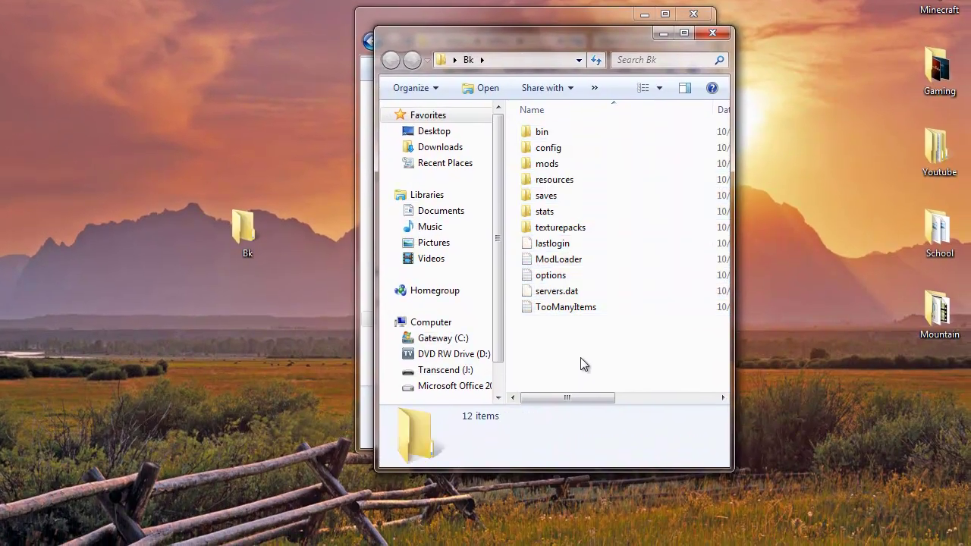
Close the Bk folder window, then open the bin folder inside .minecraft and select the minecraft jar file.
click(712, 34)
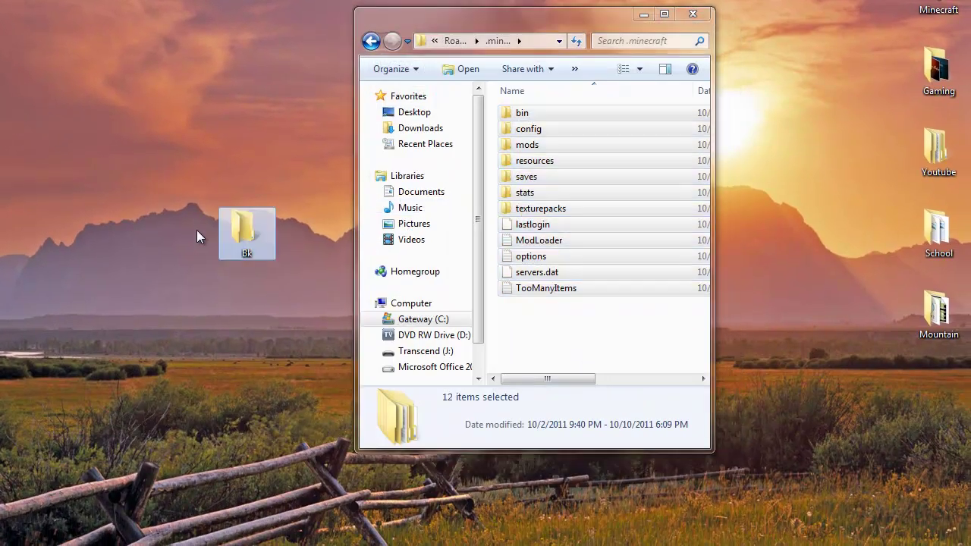
click(551, 351)
drag(503, 25, 368, 21)
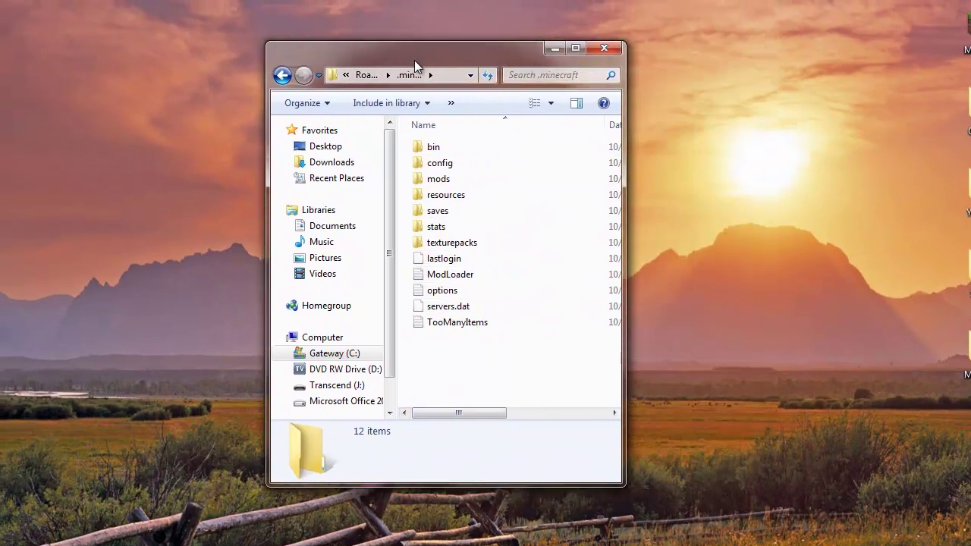
click(434, 147)
double_click(434, 147)
click(438, 227)
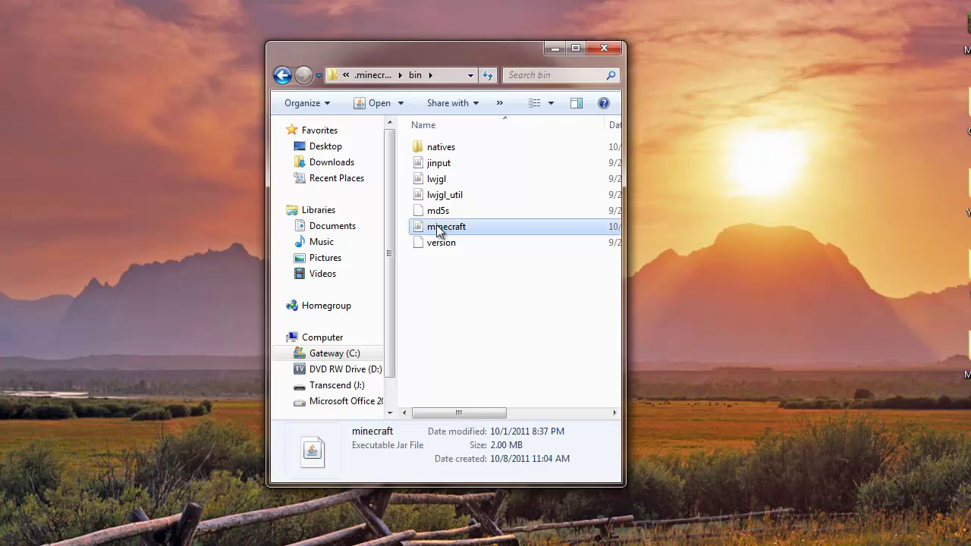
Open the minecraft jar file with WinRAR archiver and dismiss the licence reminder.
right_click(443, 229)
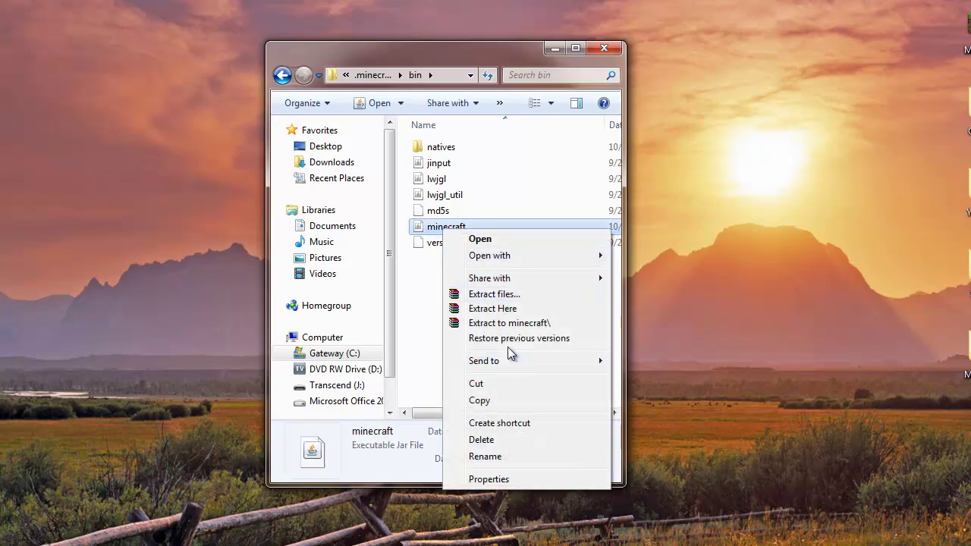
mouse_move(554, 254)
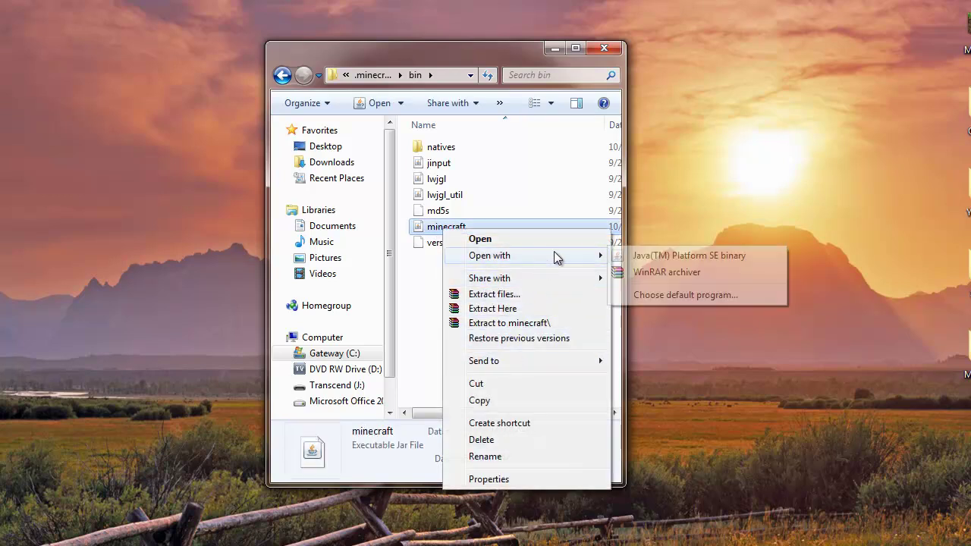
click(638, 277)
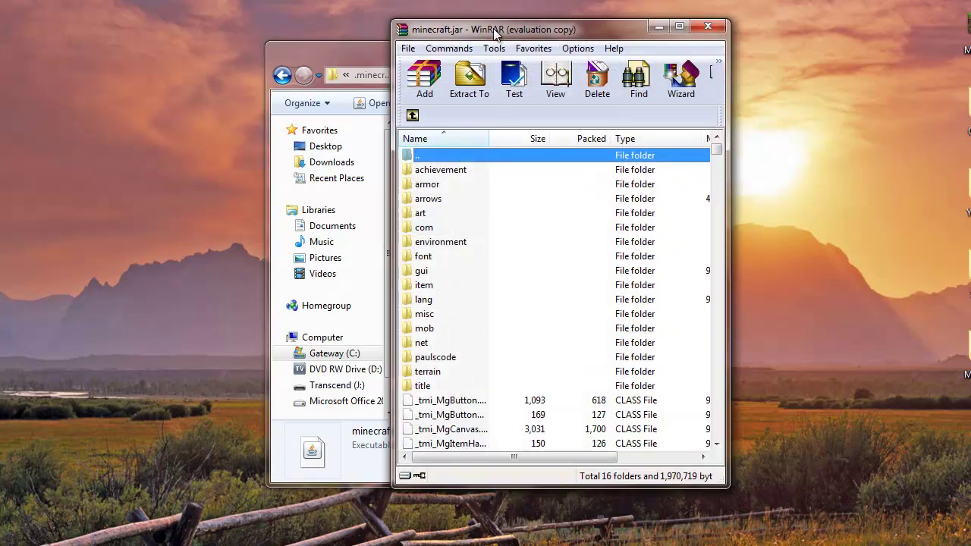
drag(493, 30, 476, 35)
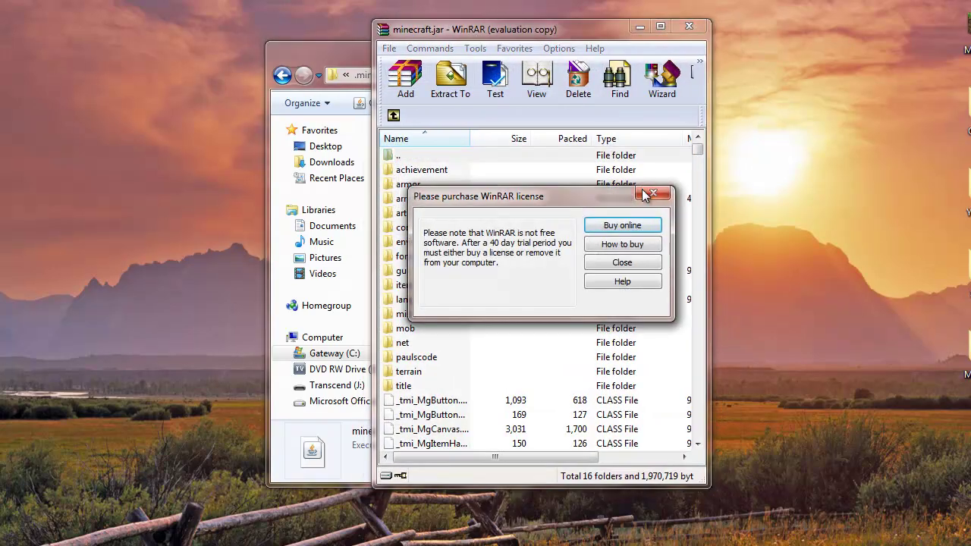
click(649, 193)
drag(518, 30, 511, 29)
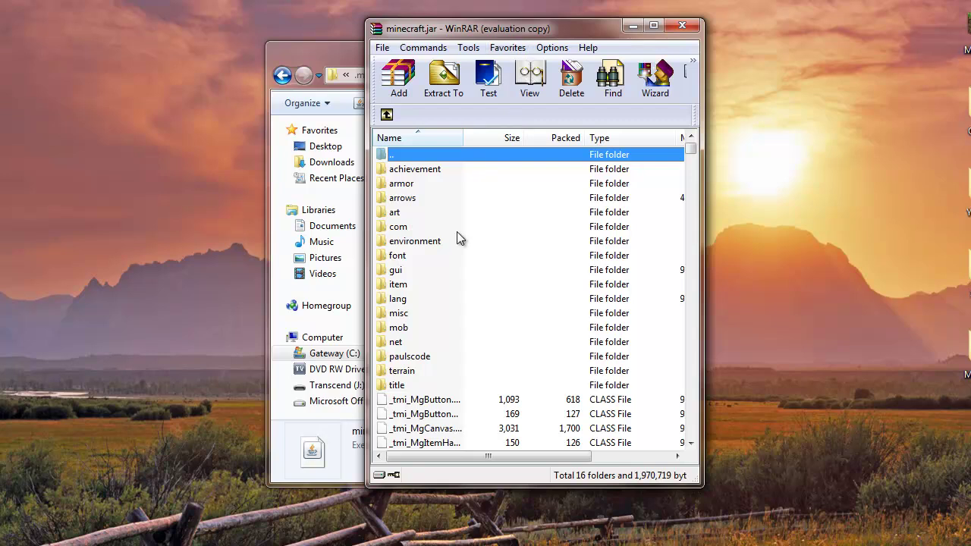
click(402, 273)
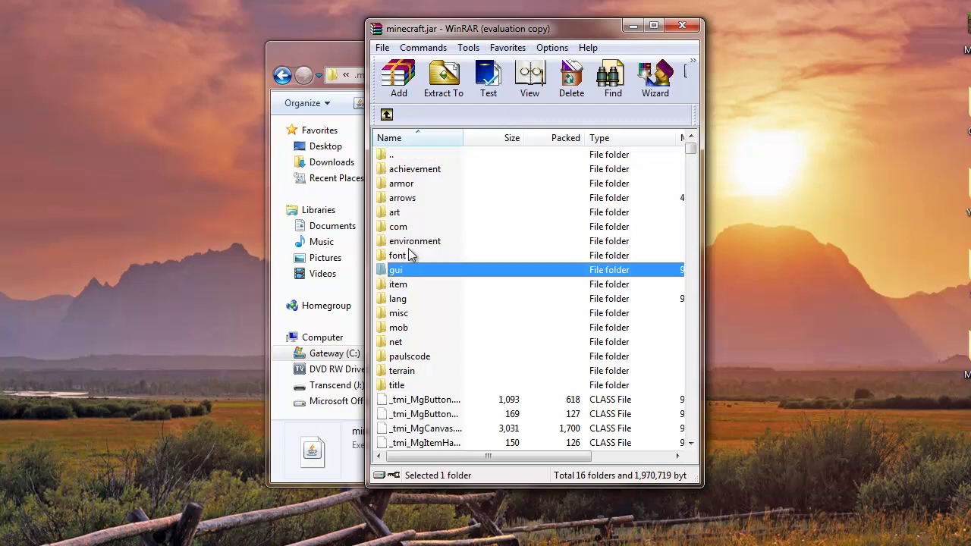
Restore the ModLoader archive window and place the minecraft.jar archive window beside it.
click(235, 545)
click(83, 540)
drag(423, 36, 98, 30)
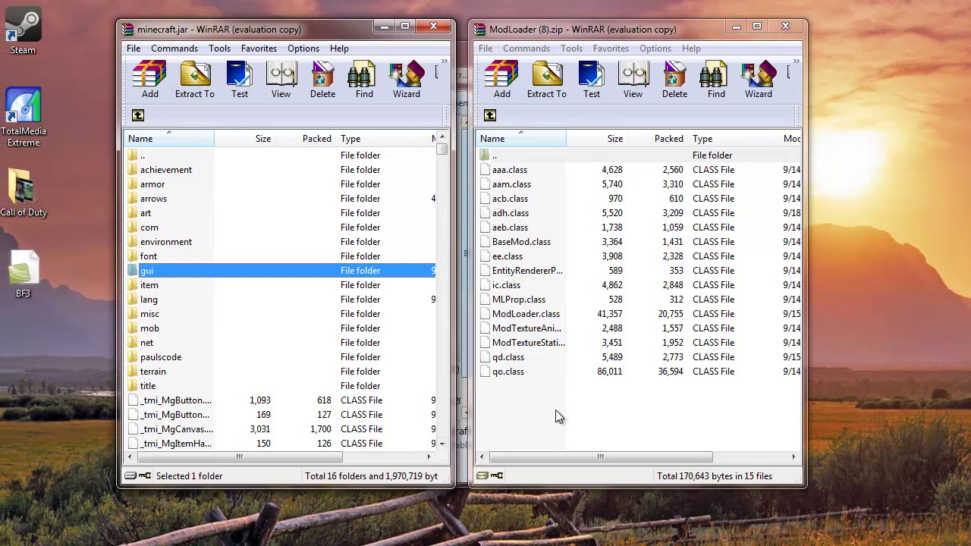
Try to add all ModLoader class files to the minecraft.jar archive.
drag(509, 406, 536, 170)
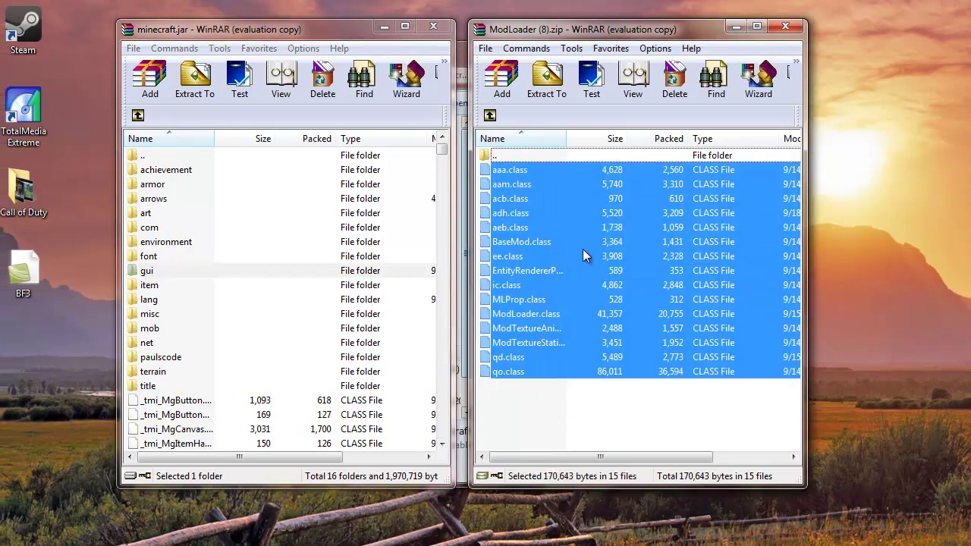
drag(583, 251, 210, 423)
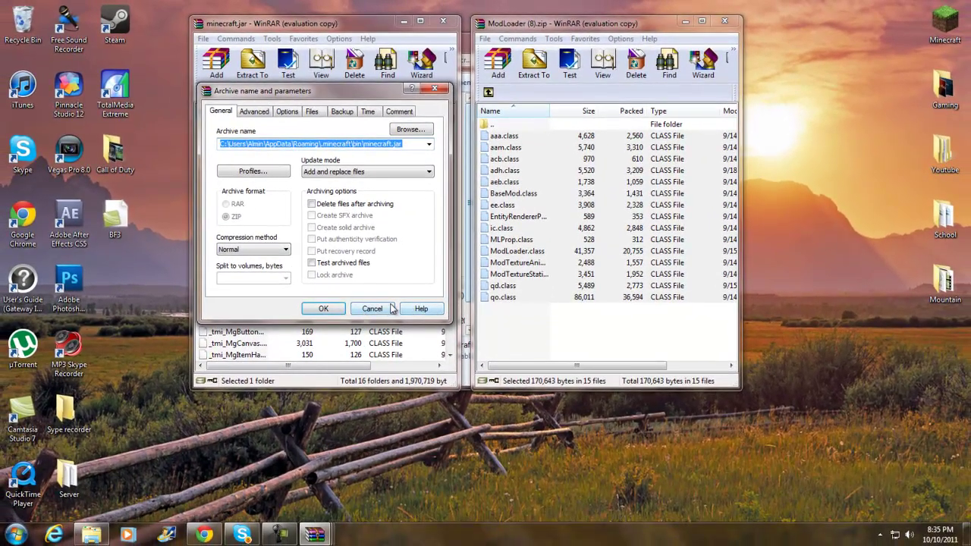
click(387, 309)
Restore the SinglePlayerCommands archive window and place it beside the minecraft.jar archive.
mouse_move(323, 535)
click(241, 434)
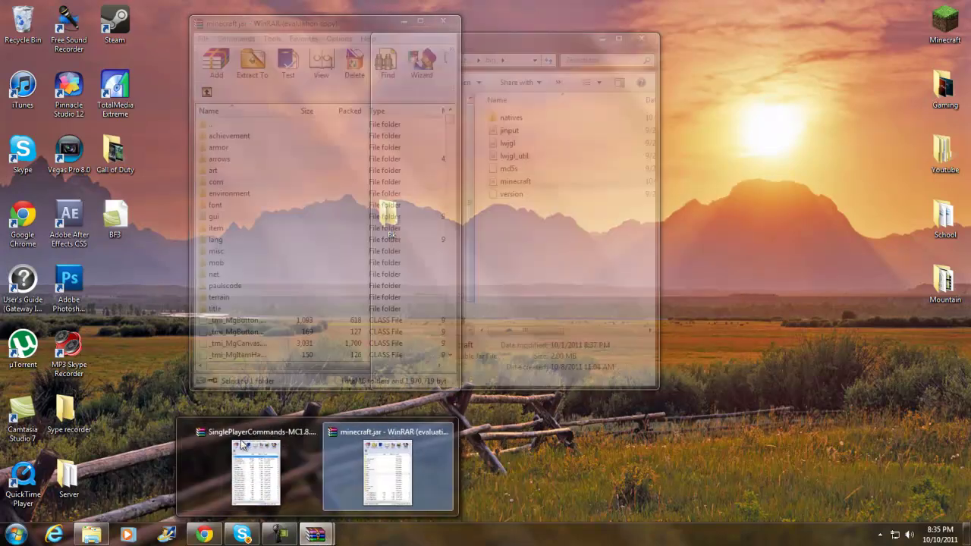
click(254, 471)
drag(230, 101, 615, 21)
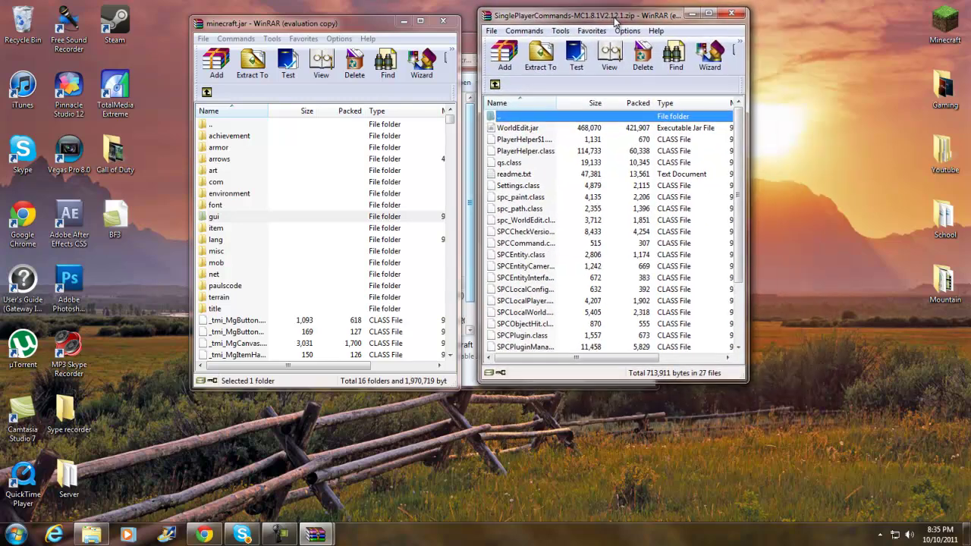
Select all files in the SinglePlayerCommands archive and add them to the minecraft.jar archive.
click(706, 14)
drag(291, 476, 278, 121)
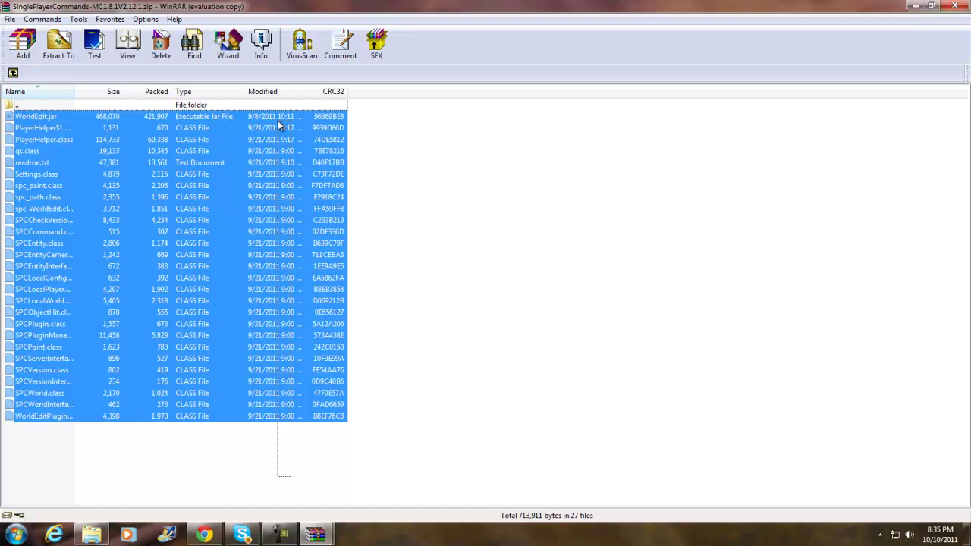
click(932, 6)
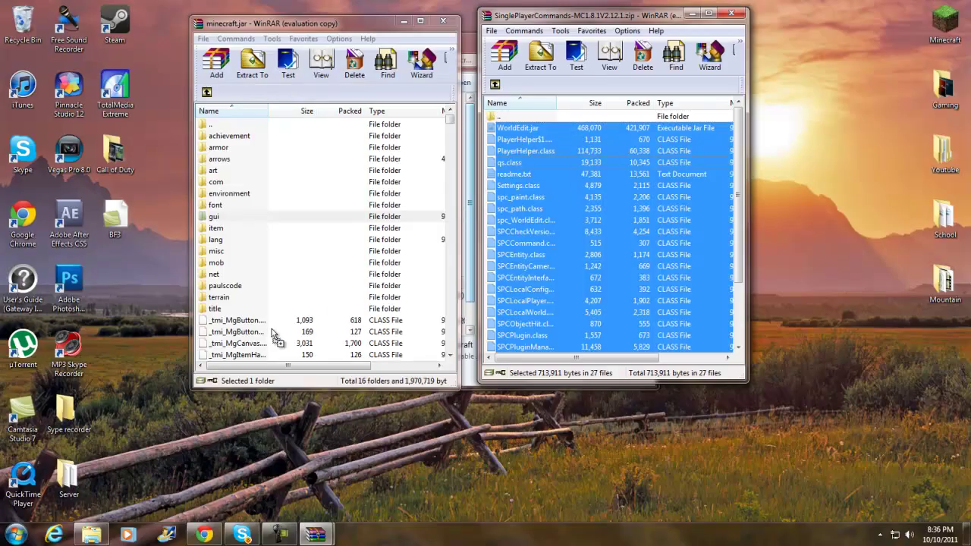
drag(267, 338, 270, 342)
click(314, 309)
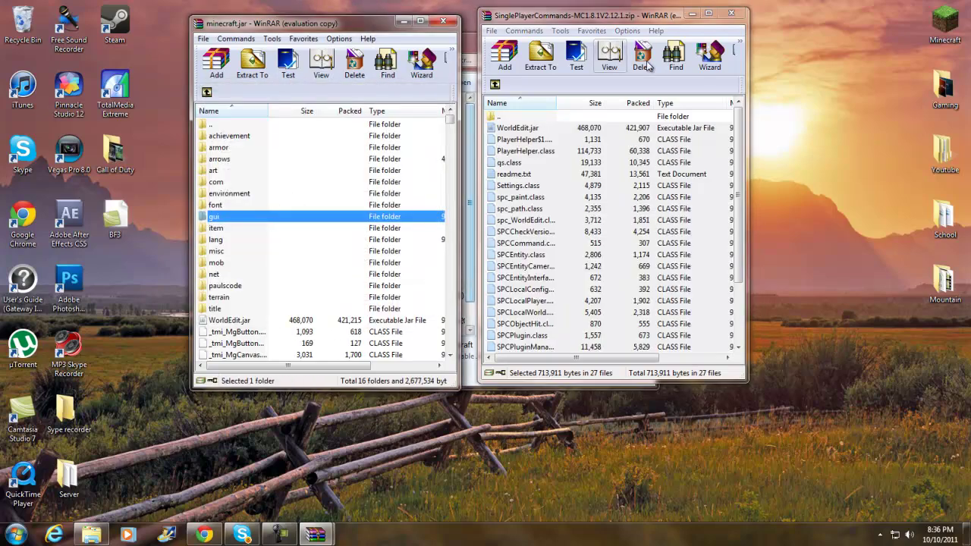
Close the minecraft.jar and SinglePlayerCommands archives and the bin folder window.
click(453, 23)
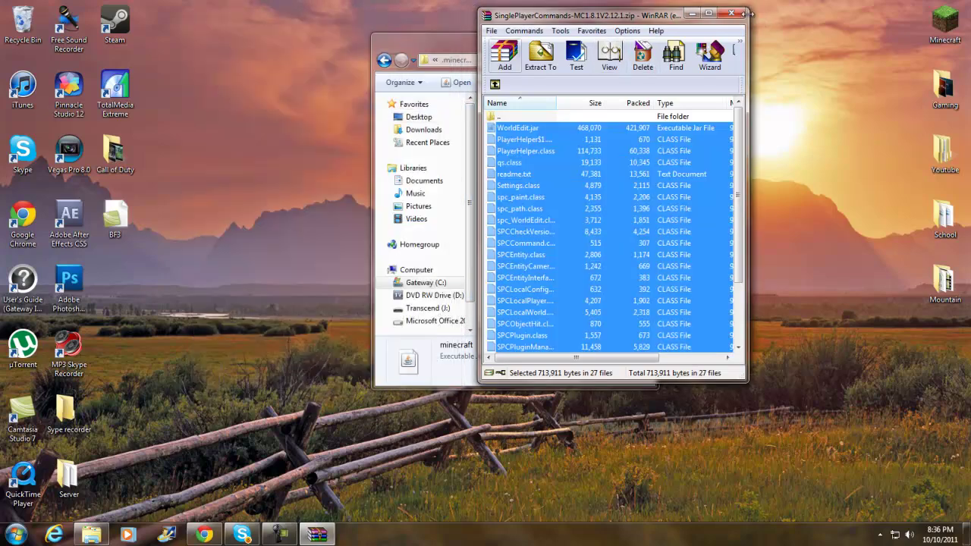
click(731, 15)
click(651, 43)
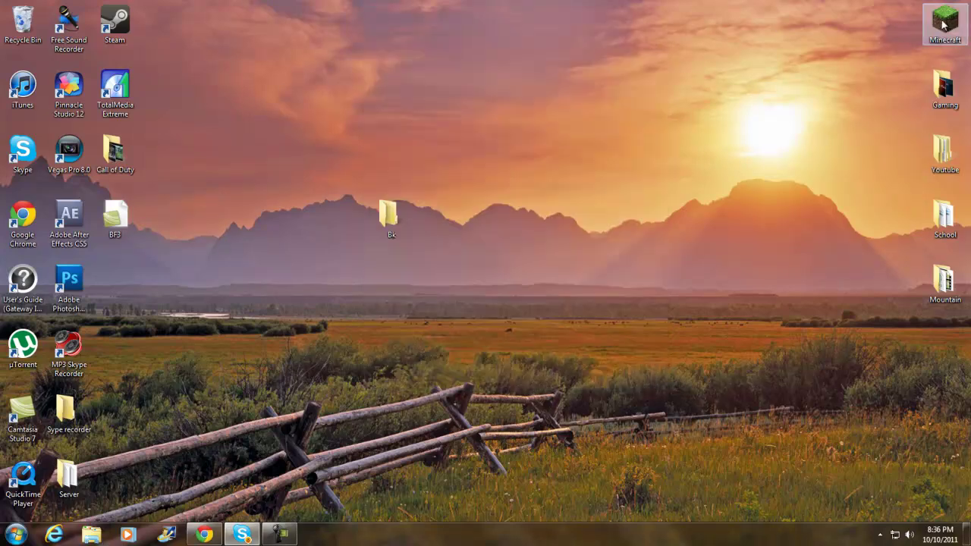
Launch Minecraft from the desktop, maximize the launcher and log in with the remembered account.
double_click(945, 22)
click(519, 279)
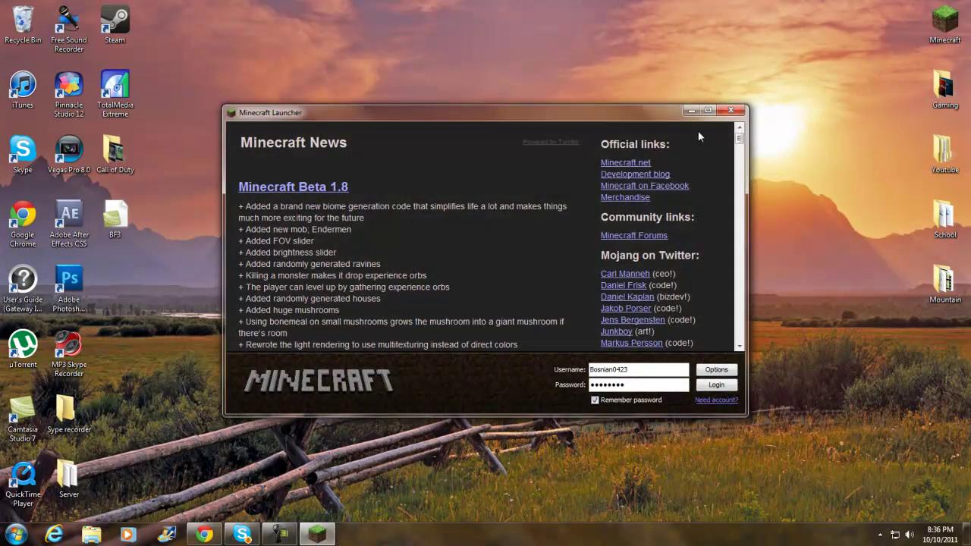
click(705, 112)
click(928, 494)
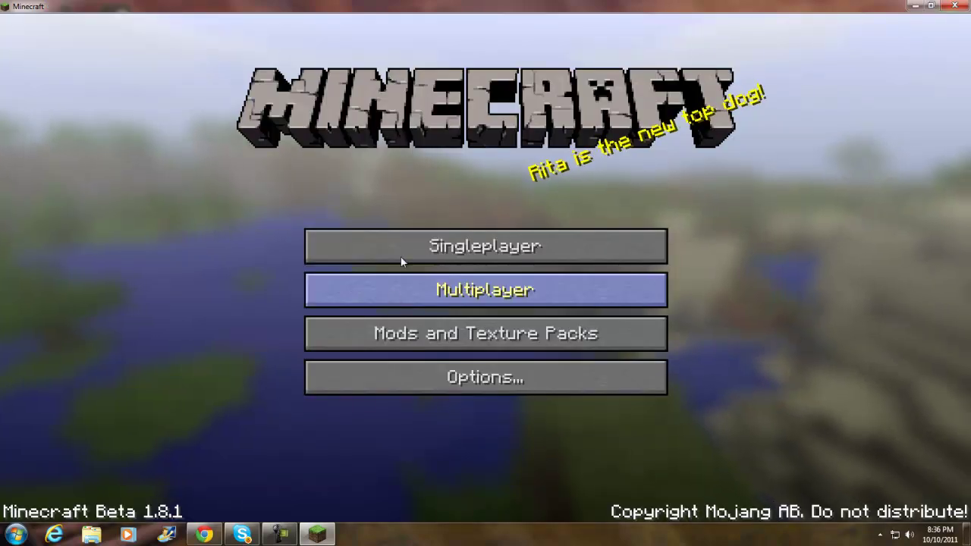
Load the single-player world named Hello and walk forward.
click(401, 254)
click(360, 186)
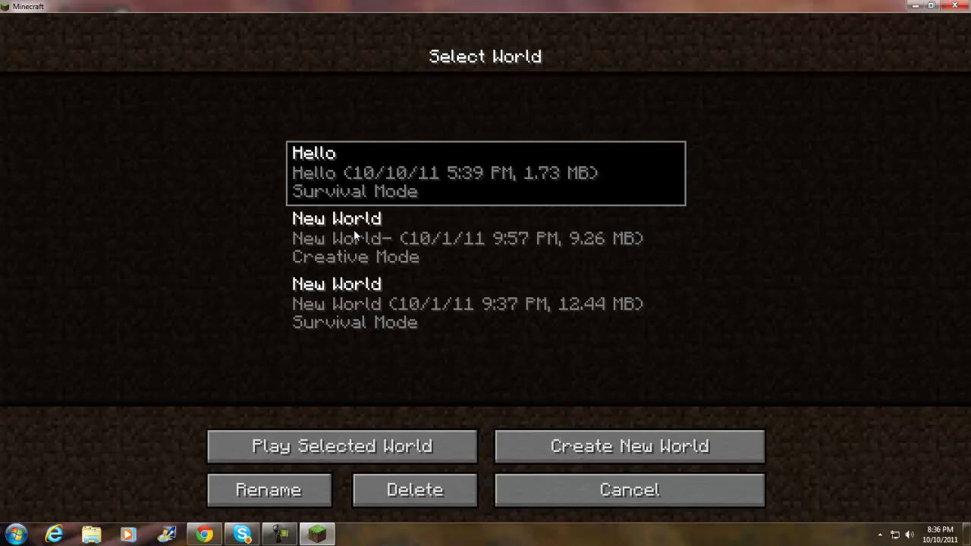
click(352, 442)
key(w)
key(w)
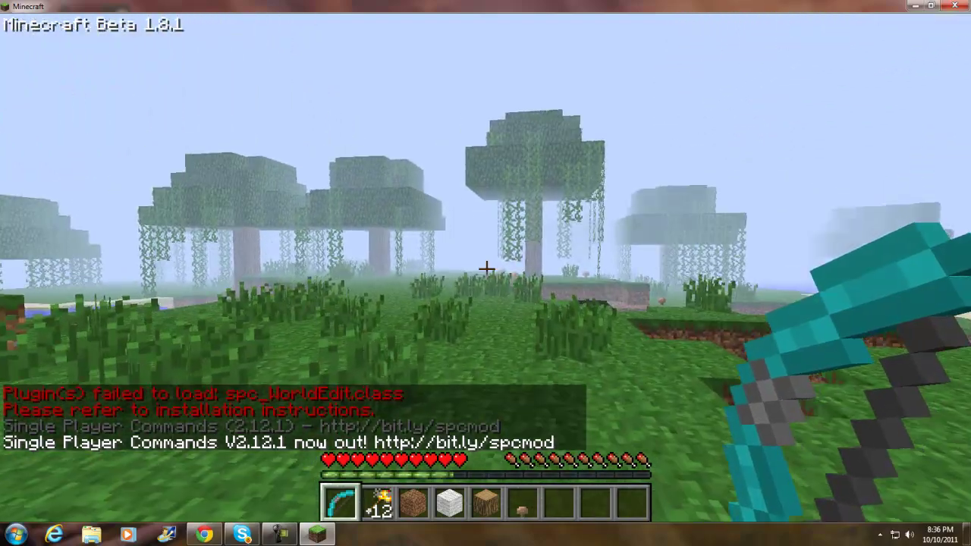
Increase the render distance in the video settings and return to the game.
key(Escape)
click(484, 302)
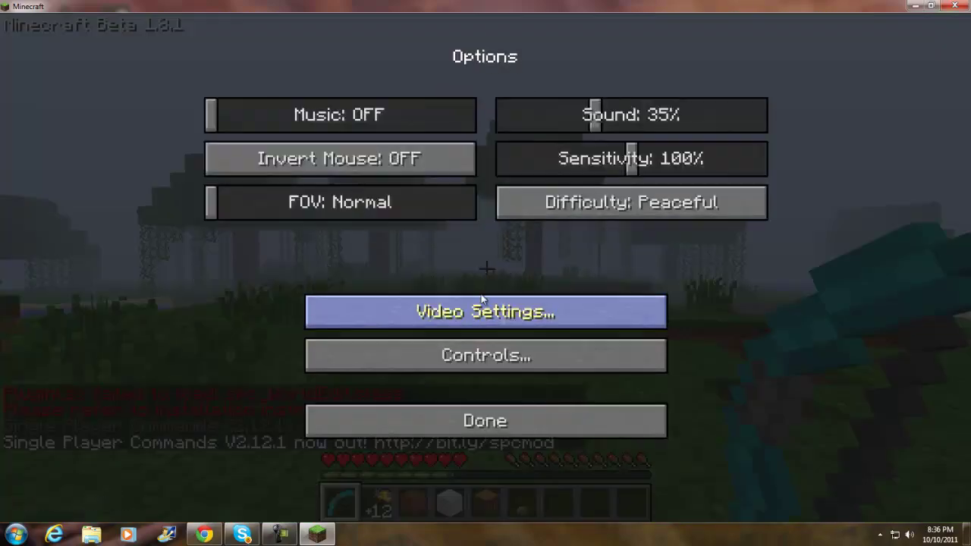
click(486, 303)
click(581, 118)
click(580, 117)
key(Escape)
Shoot once with the bow while walking around, and list the available Single Player Commands through the chat.
key(w)
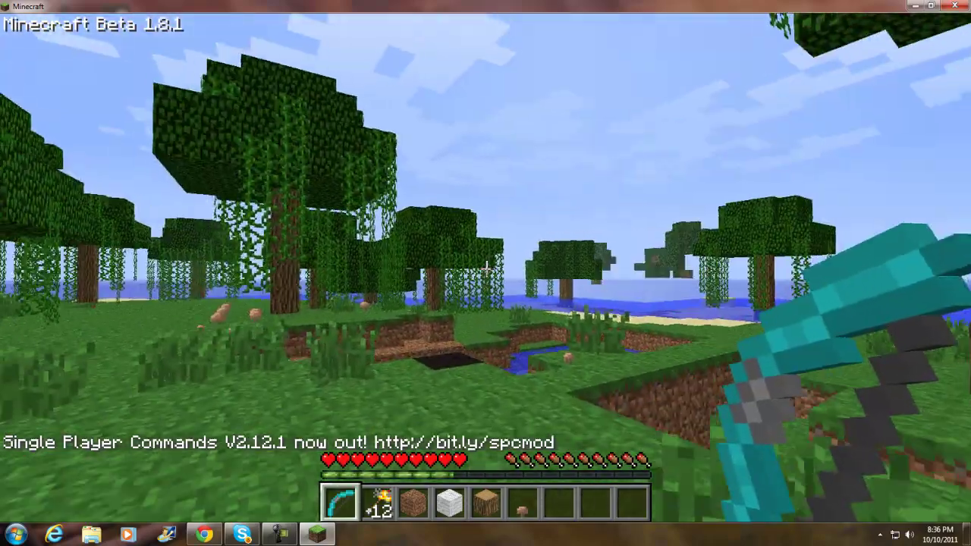
right_click(486, 269)
key(w)
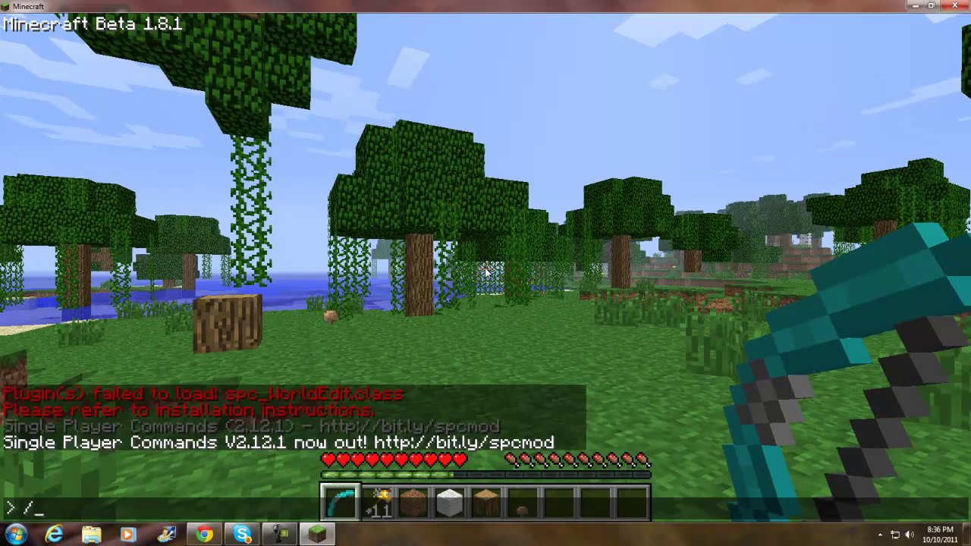
key(Return)
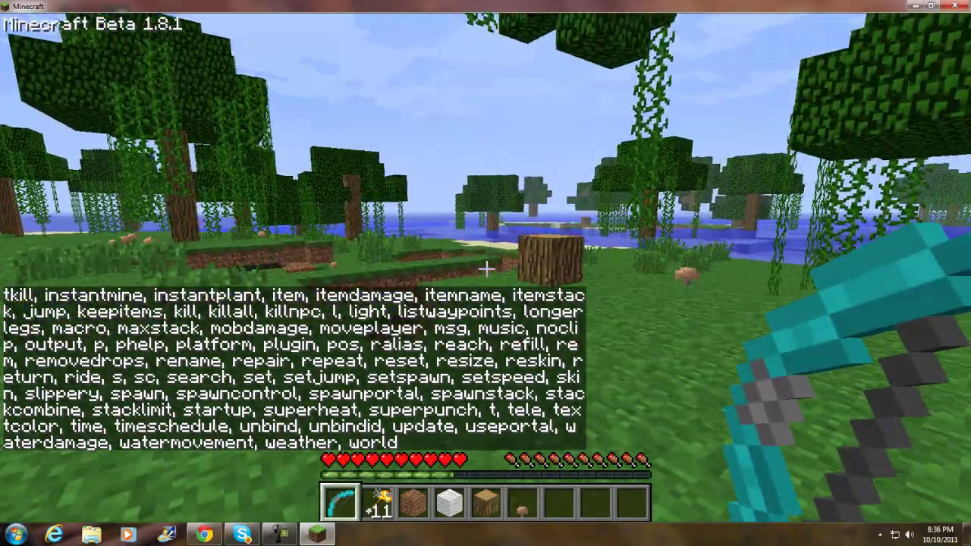
Turn on flying with a chat command, rise into the air and fly forward over the trees.
key(t)
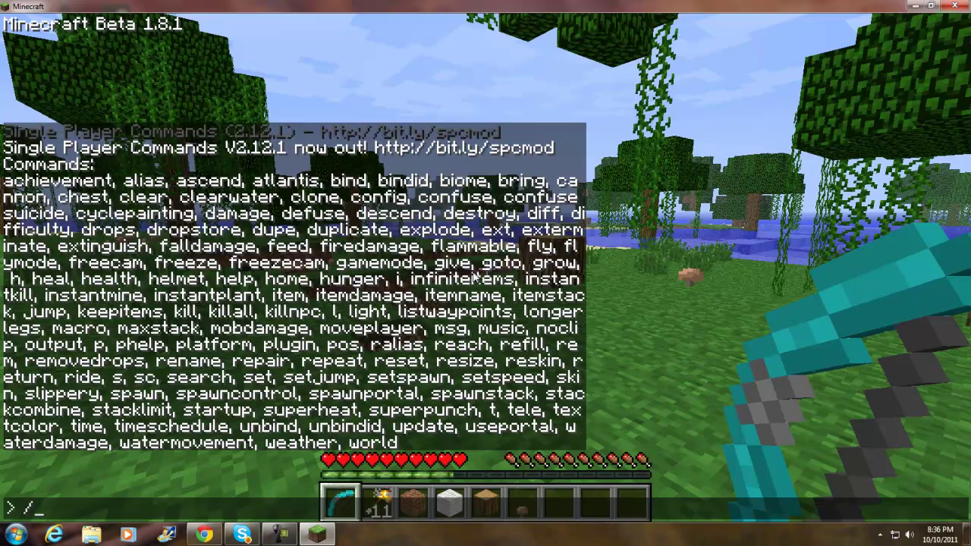
key(Return)
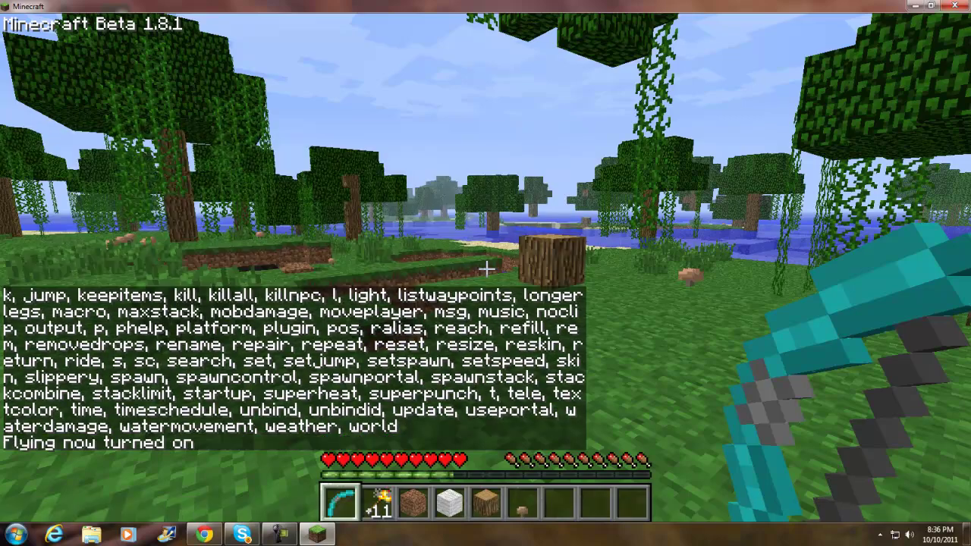
key(space)
key(w)
key(w)
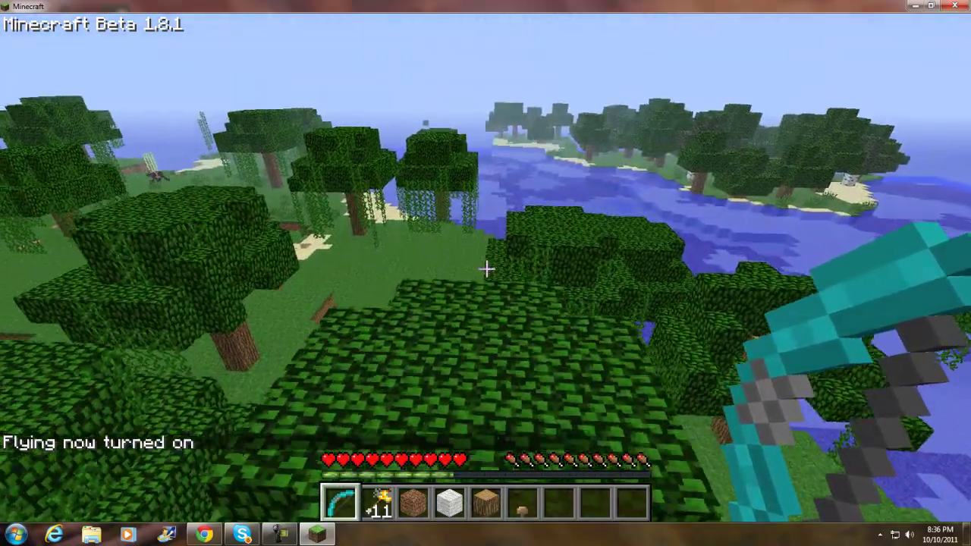
Turn on noclip with the /noclip command and fly forward.
key(slash)
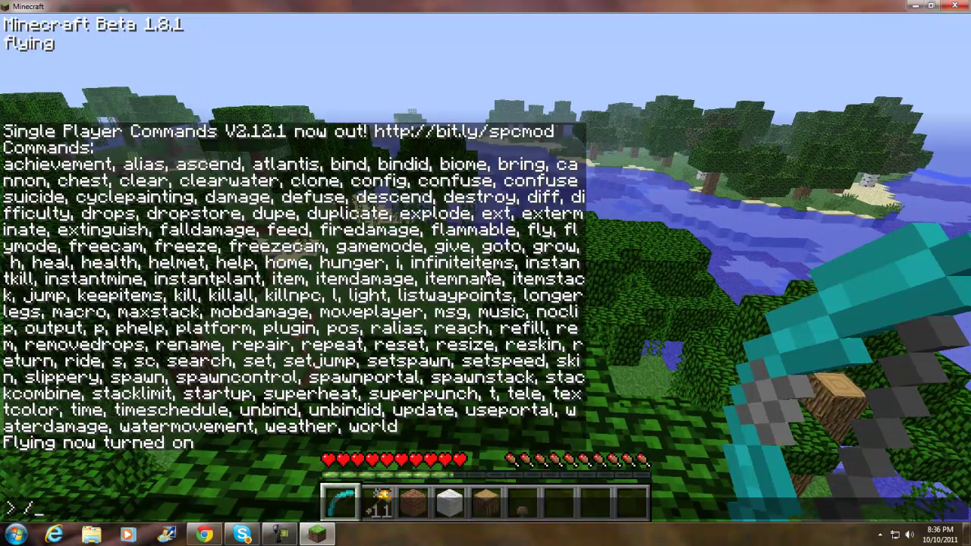
text(noc)
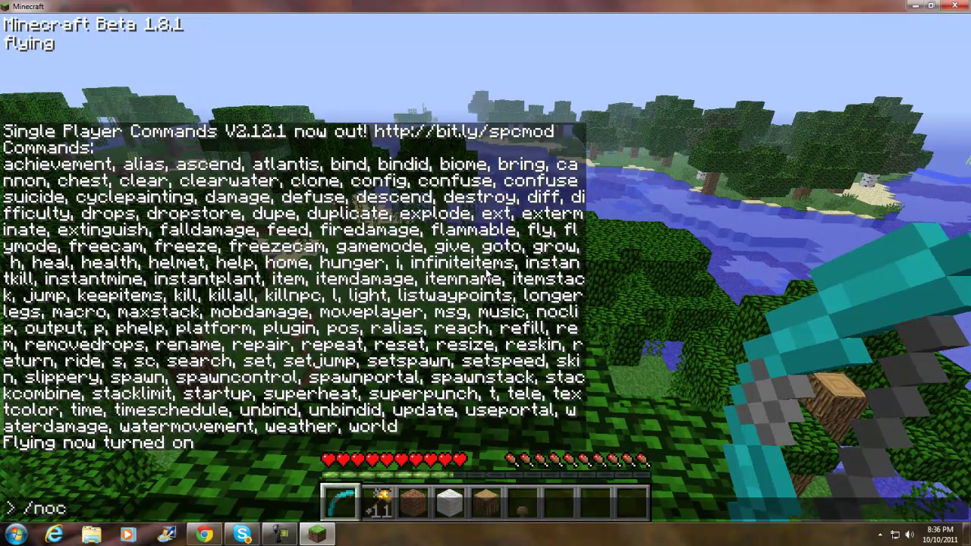
text(lip)
key(Return)
key(w)
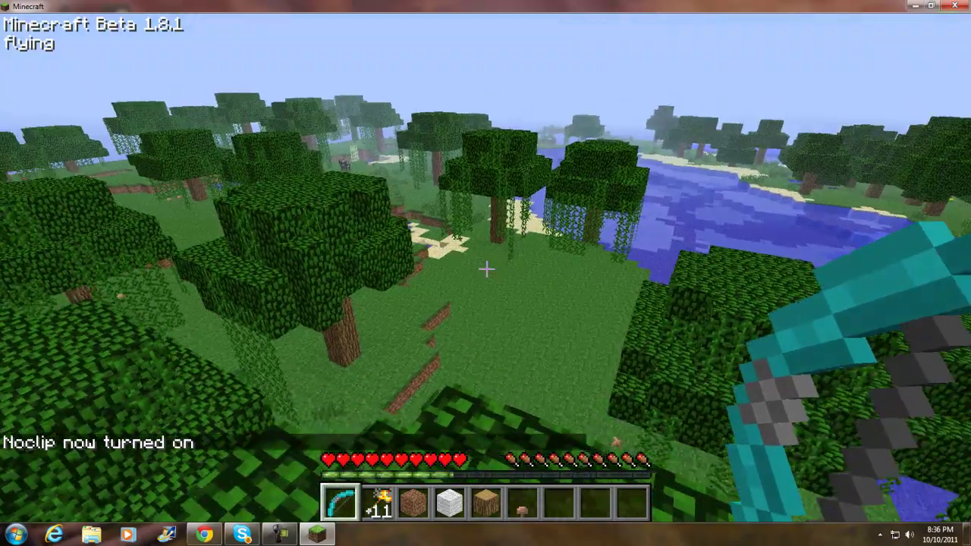
Drop the held item and fly through the terrain into the ground.
key(q)
key(w)
key(w)
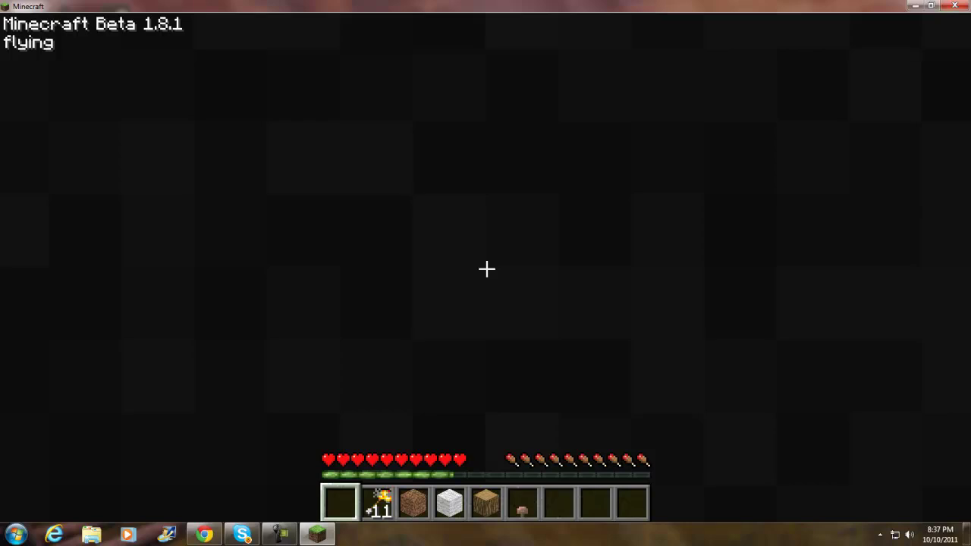
Enter the /fly command in the chat, and fly out of the ground across the water and up over the treetops.
key(t)
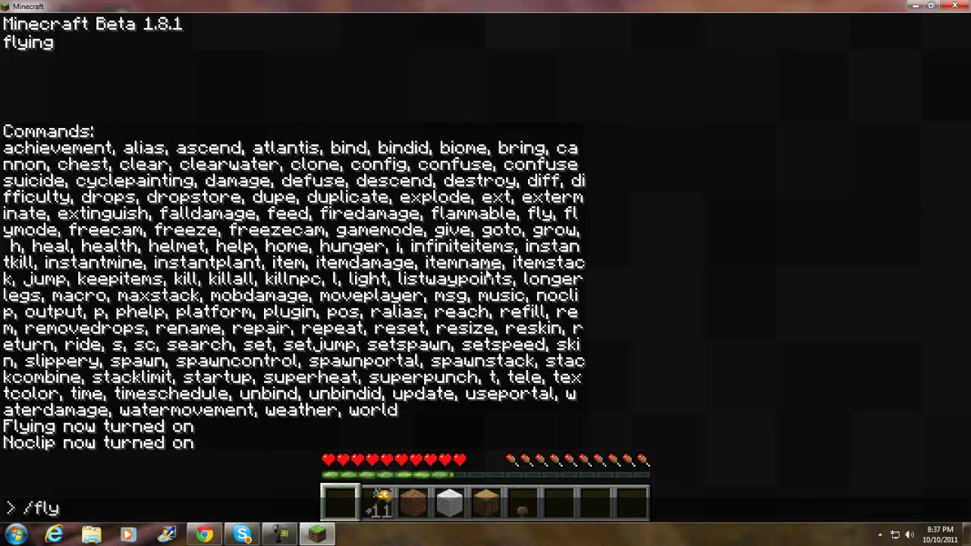
text(/fly 5)
key(Return)
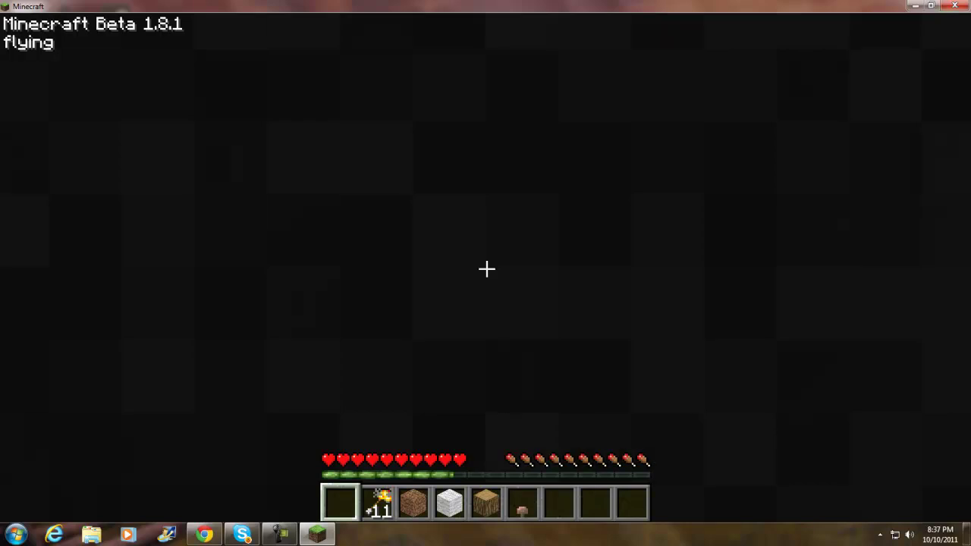
key(w)
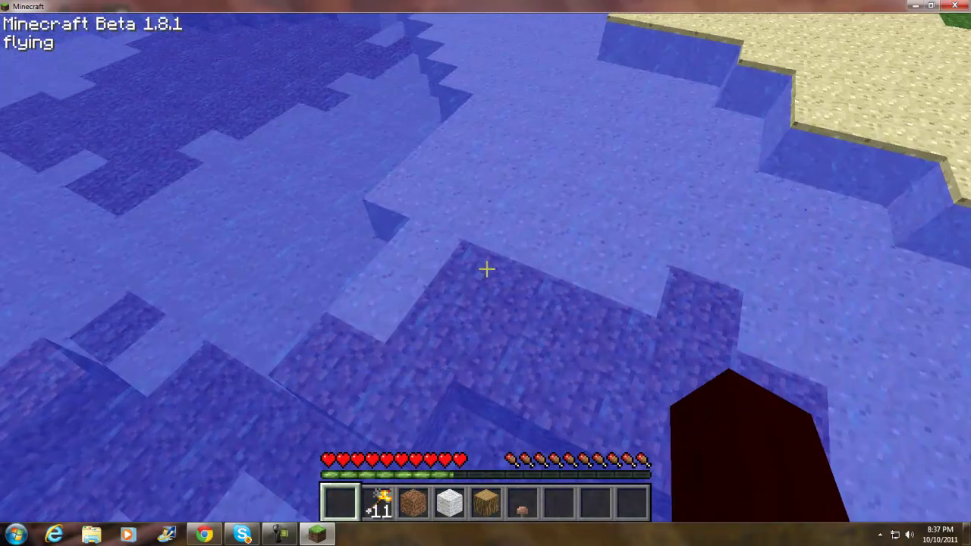
key(w)
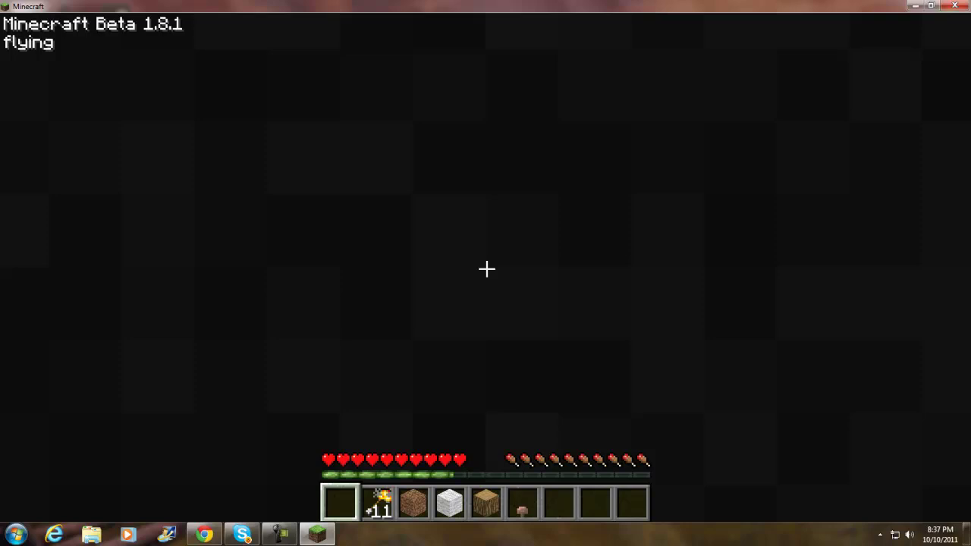
key(w)
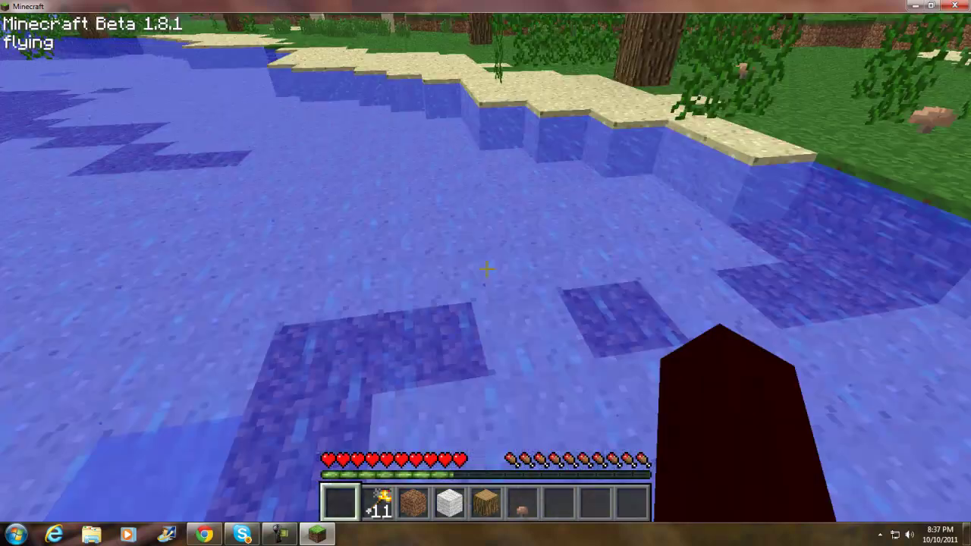
key(w)
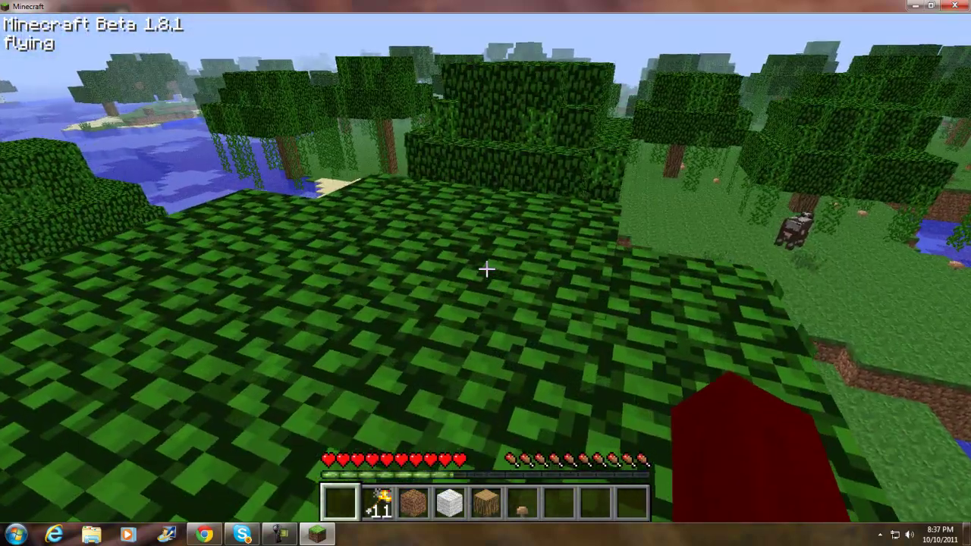
Try to turn on god mode through the chat with the /god and /godmode commands.
key(t)
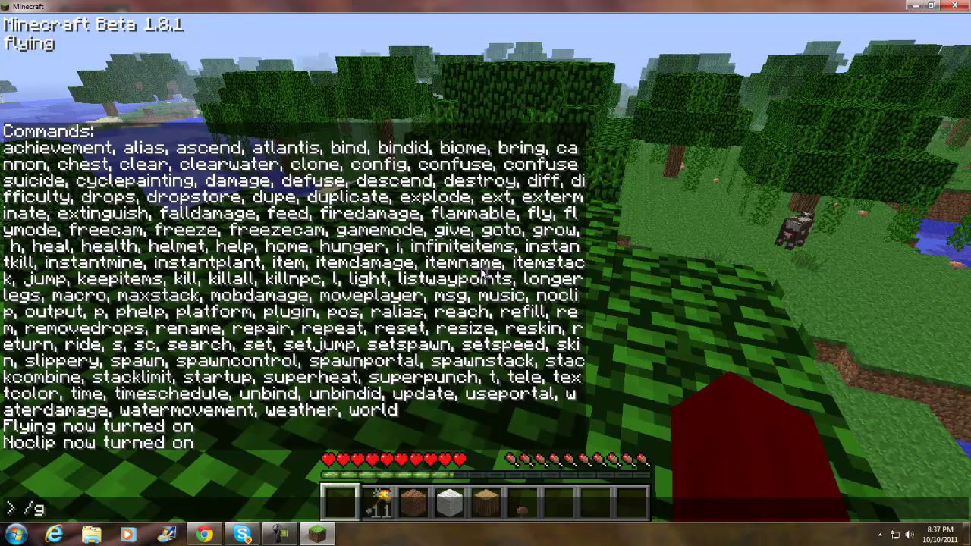
key(Return)
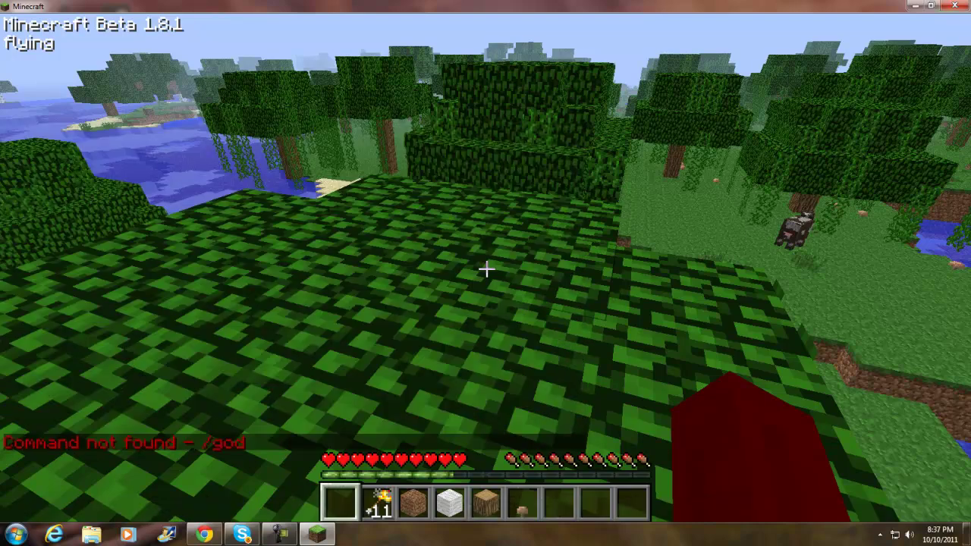
key(t)
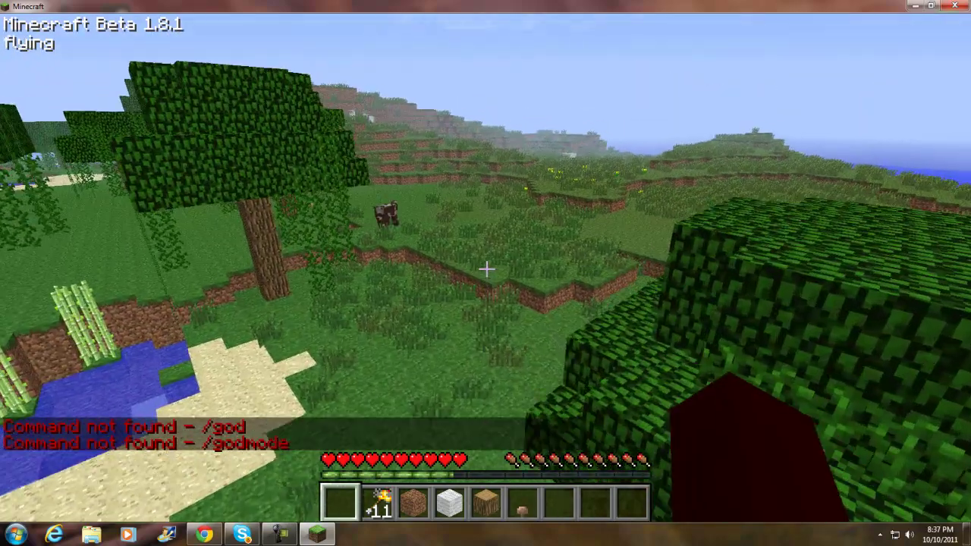
Fly forward low over the grassland, hit the tall grass once and continue into the ground.
key(w)
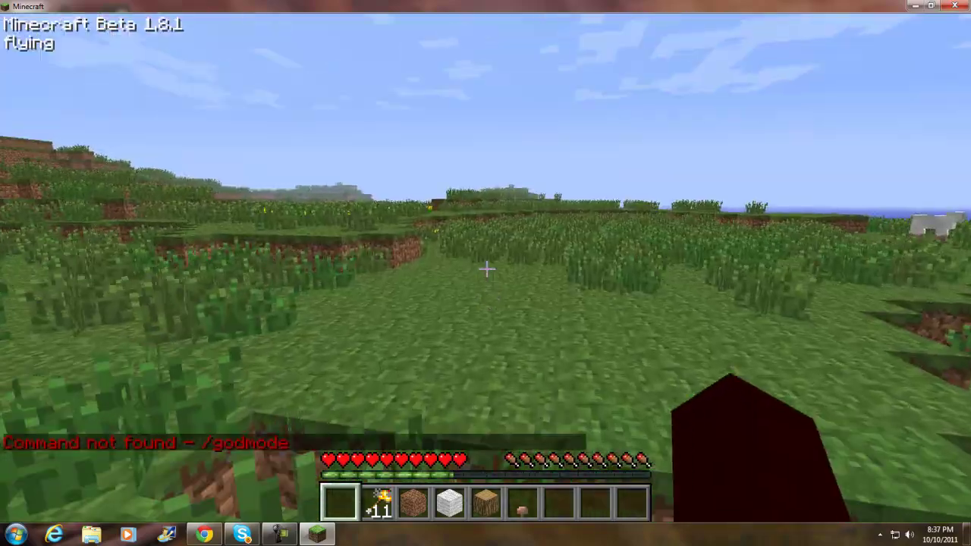
key(w)
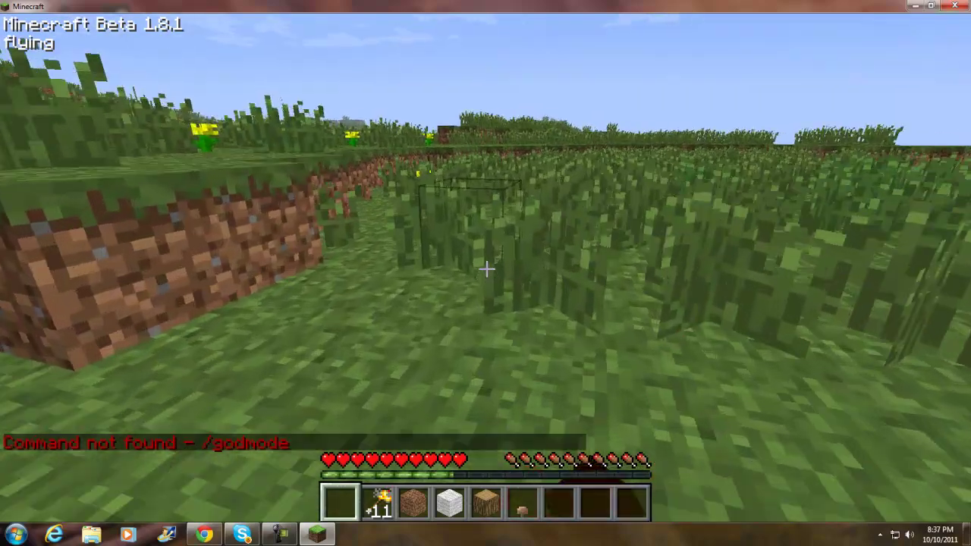
click(487, 270)
key(w)
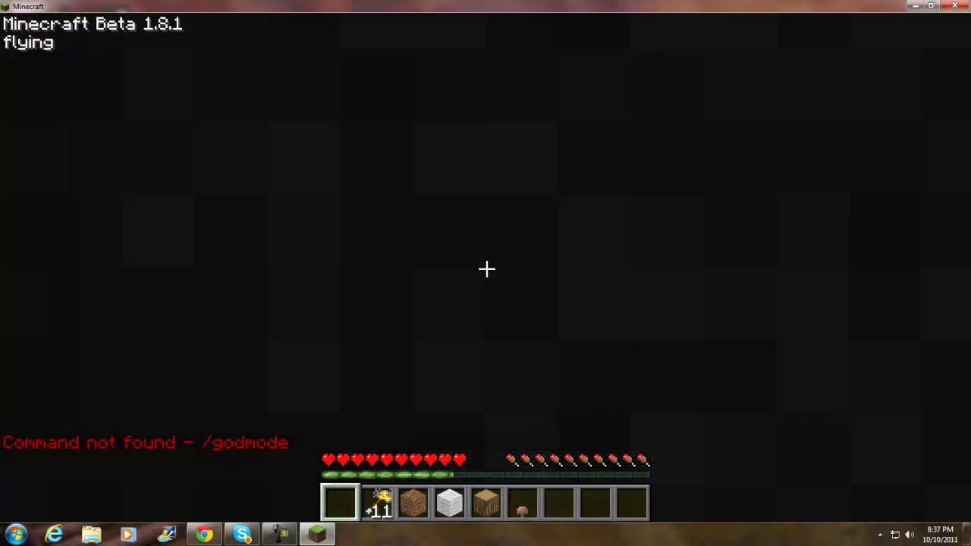
Rise and sink through the ground repeatedly with noclip, and fly forward over the tall grass.
key(space)
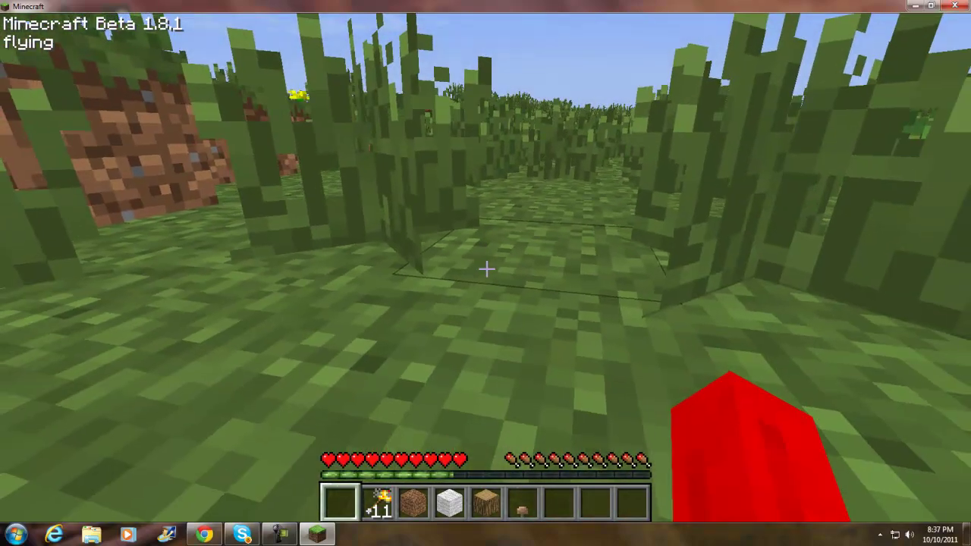
key(shift)
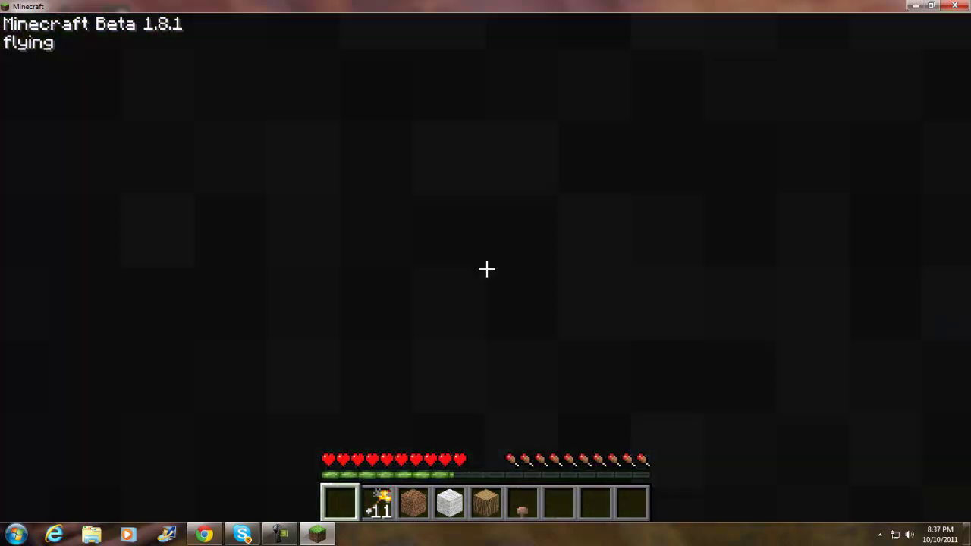
key(space)
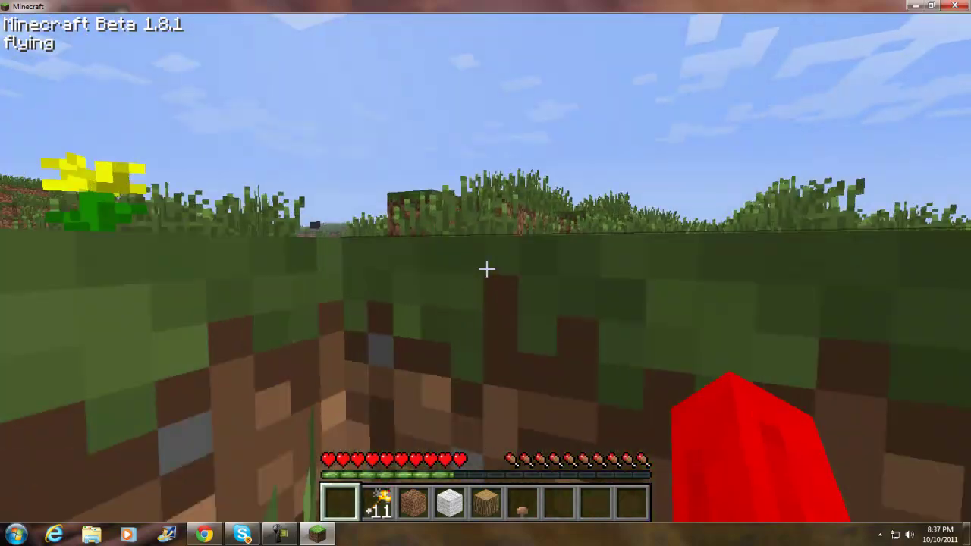
key(shift)
key(space)
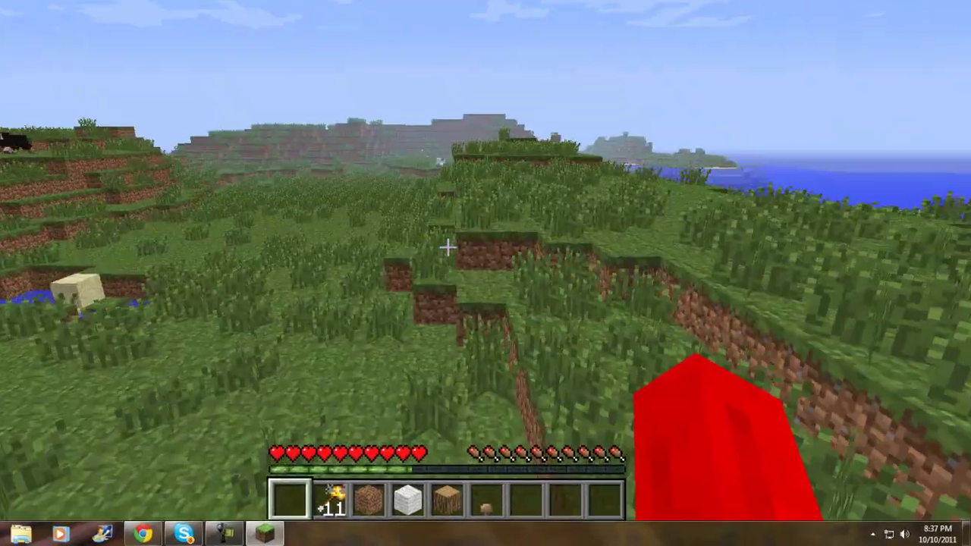
key(w)
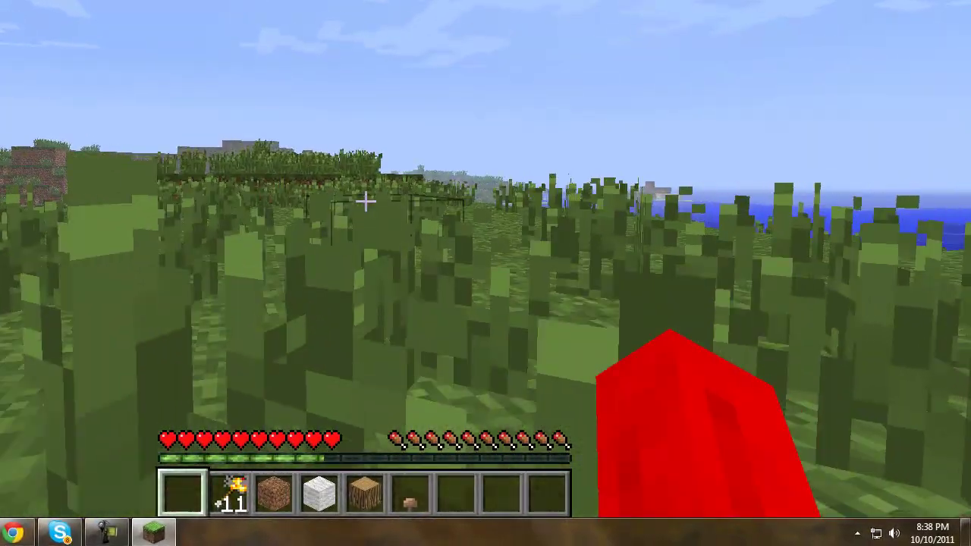